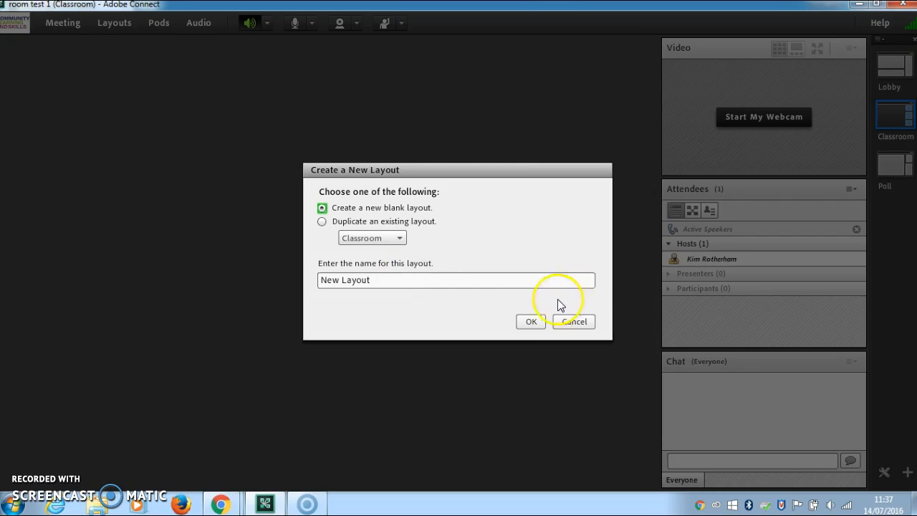
Create a blank layout named New Layout and add a new Share pod covering roughly its upper-left third.
{"action": "left_click", "coordinate": [530, 321]}
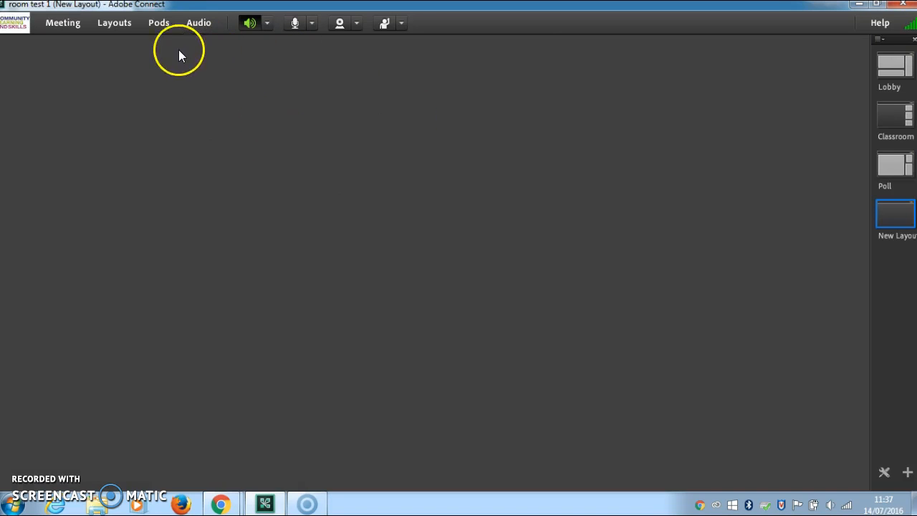
{"action": "left_click", "coordinate": [162, 25]}
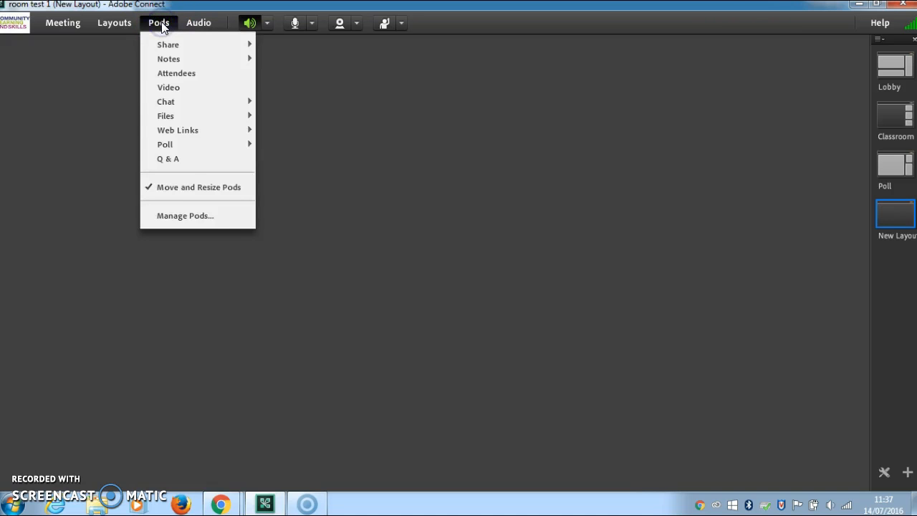
{"action": "mouse_move", "coordinate": [170, 43]}
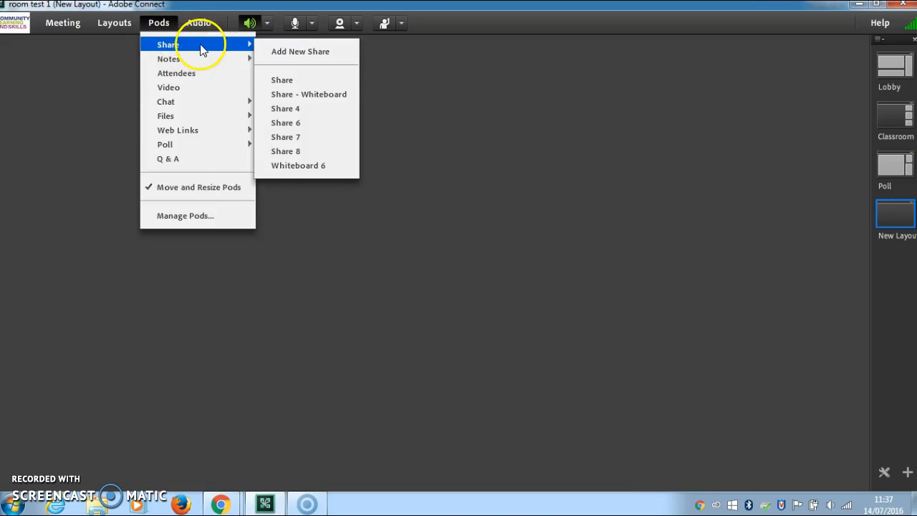
{"action": "left_click", "coordinate": [292, 51]}
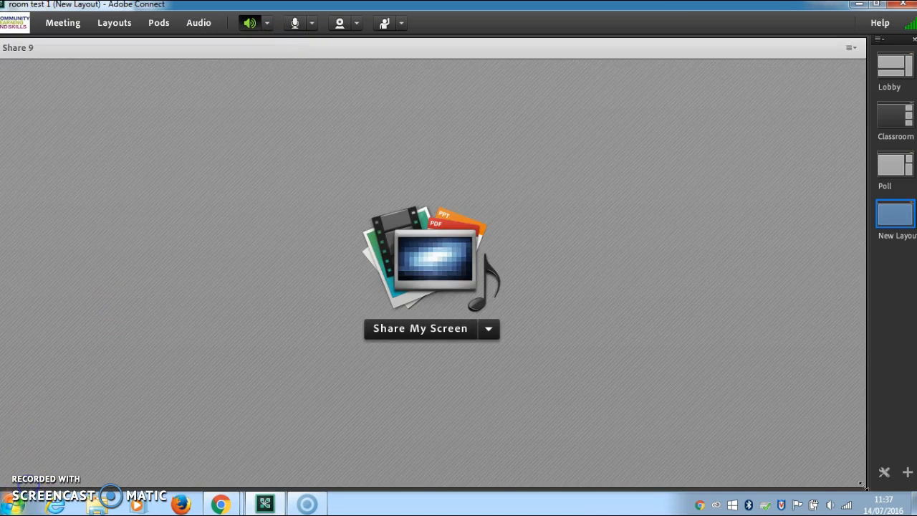
{"action": "left_click_drag", "start_coordinate": [865, 487], "coordinate": [422, 351]}
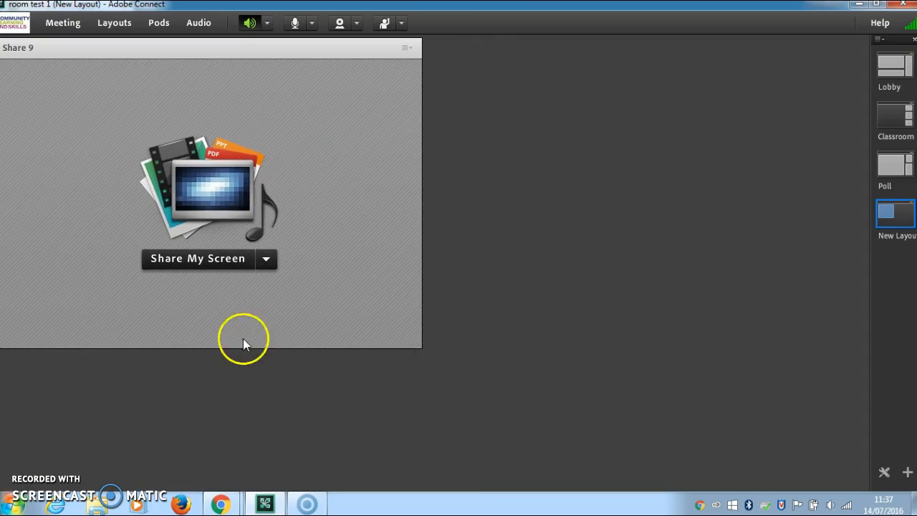
Share the Meeting Information - Google Chrome window through the Share pod and stop the sharing from the meeting room.
{"action": "left_click", "coordinate": [227, 260]}
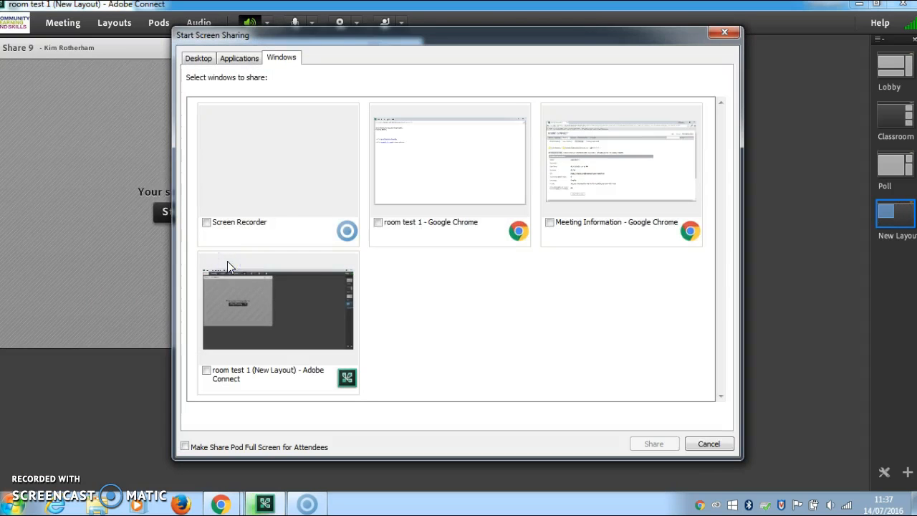
{"action": "left_click", "coordinate": [638, 151]}
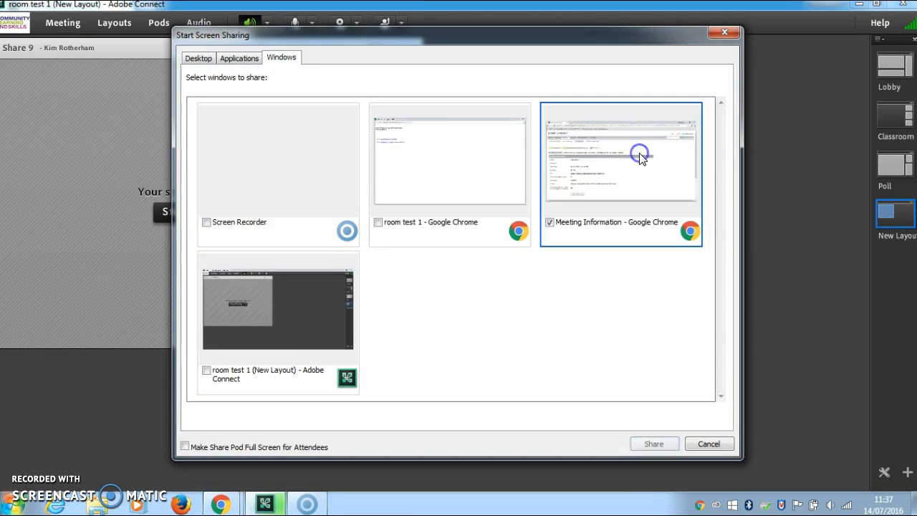
{"action": "left_click", "coordinate": [653, 442]}
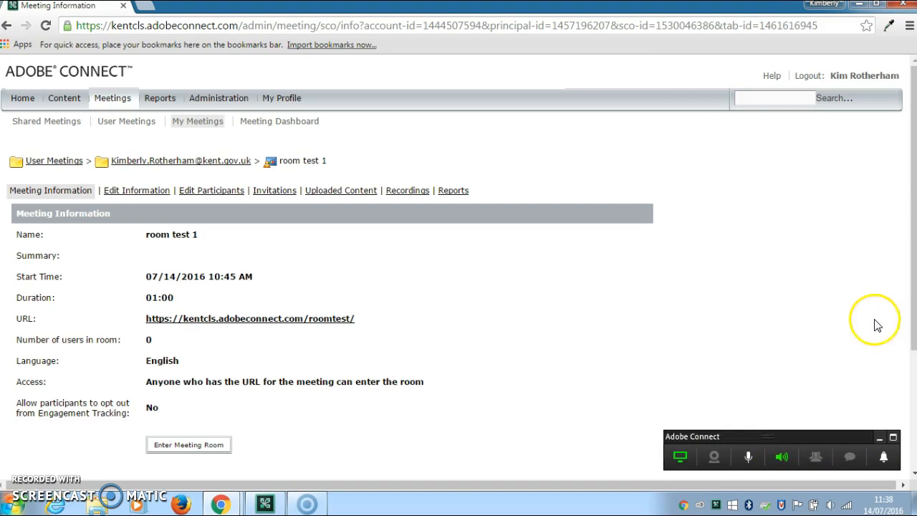
{"action": "left_click", "coordinate": [893, 439]}
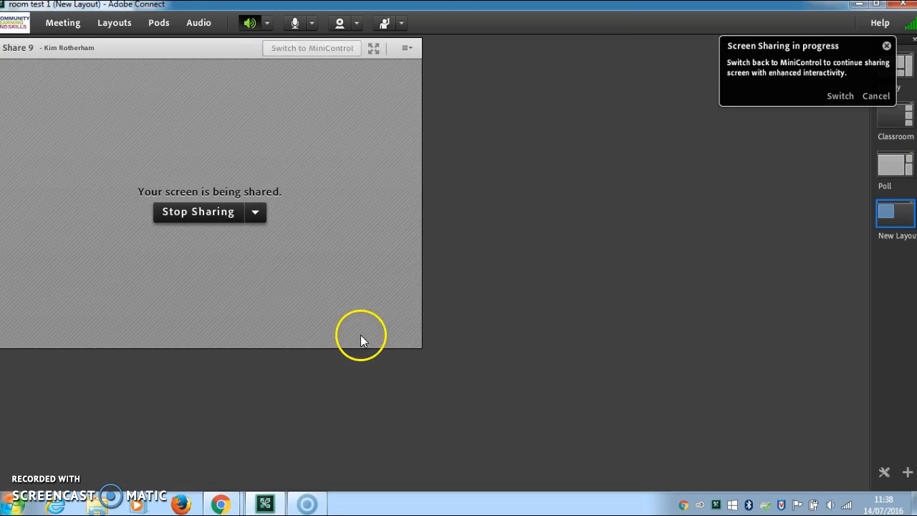
{"action": "left_click", "coordinate": [222, 212]}
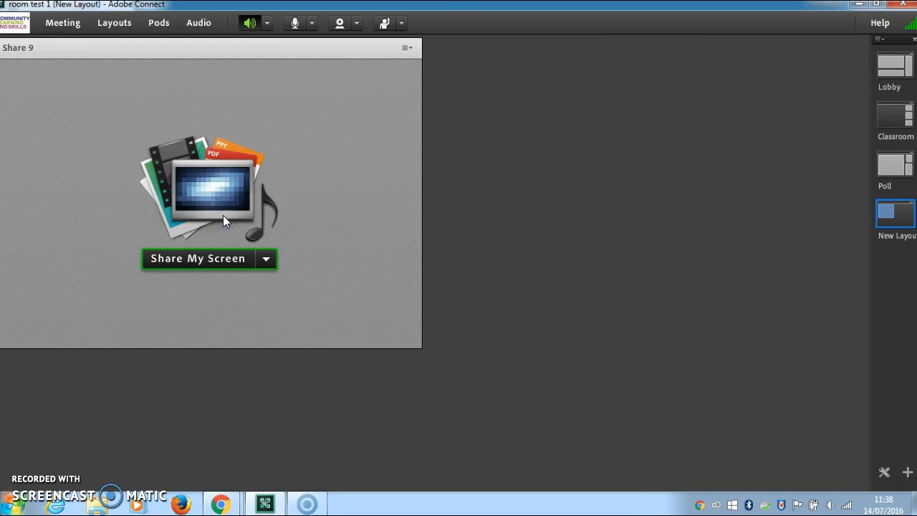
Examine the Share pod's document sharing options and the computer file browser without choosing a file.
{"action": "left_click", "coordinate": [269, 257]}
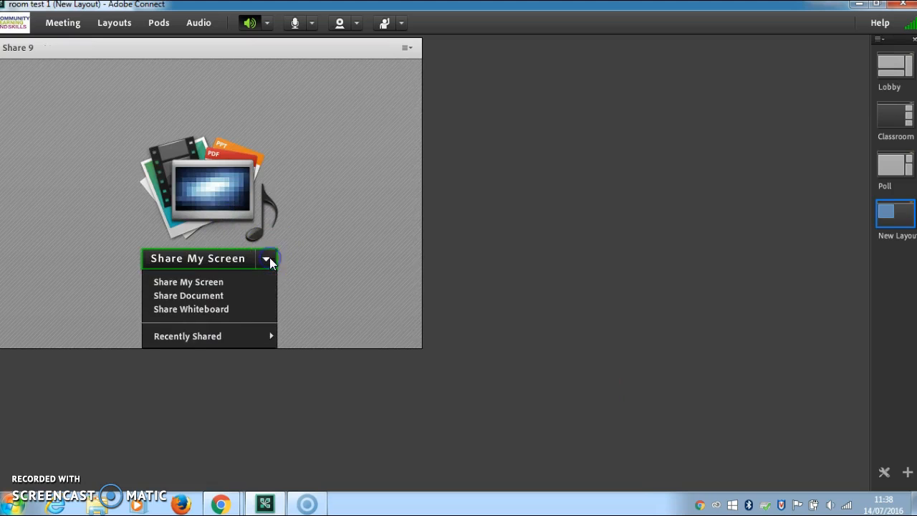
{"action": "left_click", "coordinate": [247, 296]}
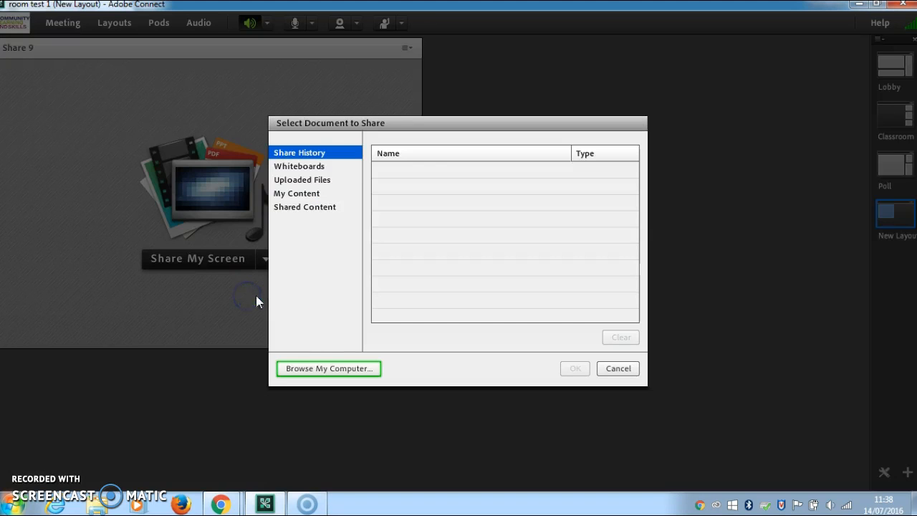
{"action": "left_click", "coordinate": [329, 369]}
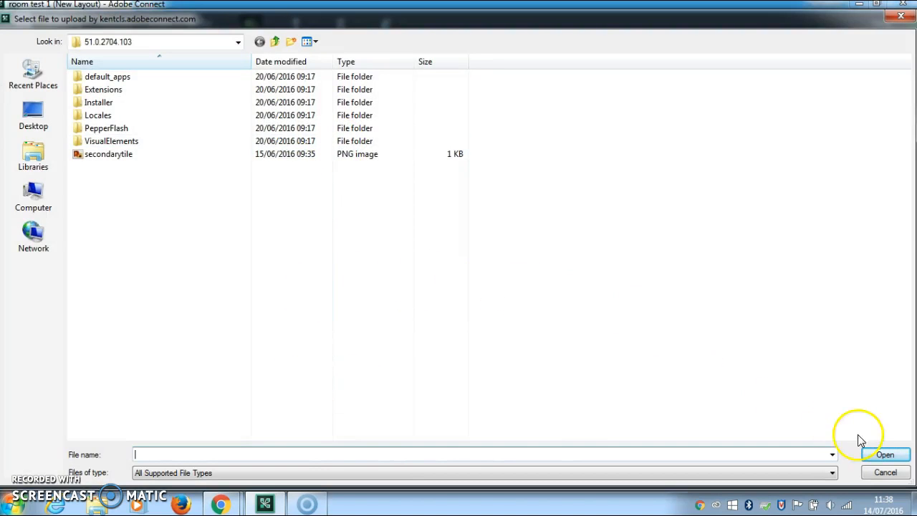
{"action": "left_click", "coordinate": [900, 16]}
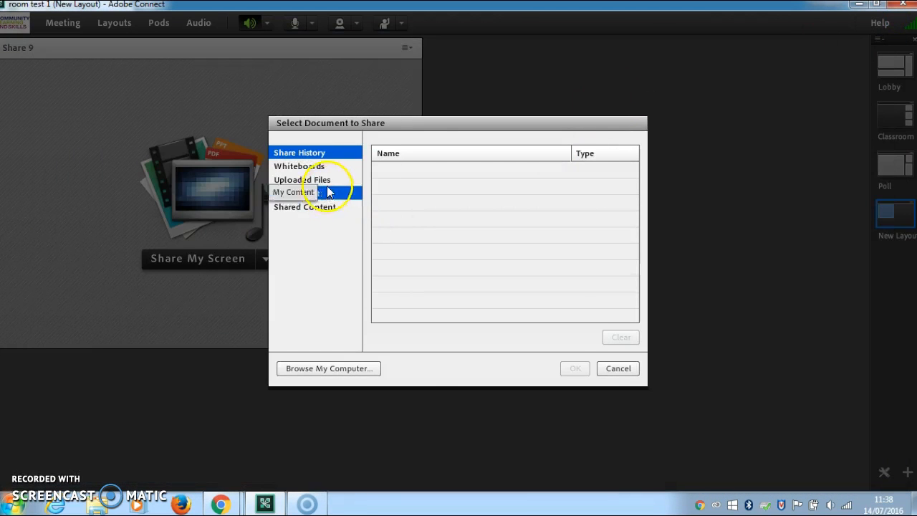
{"action": "left_click", "coordinate": [614, 368]}
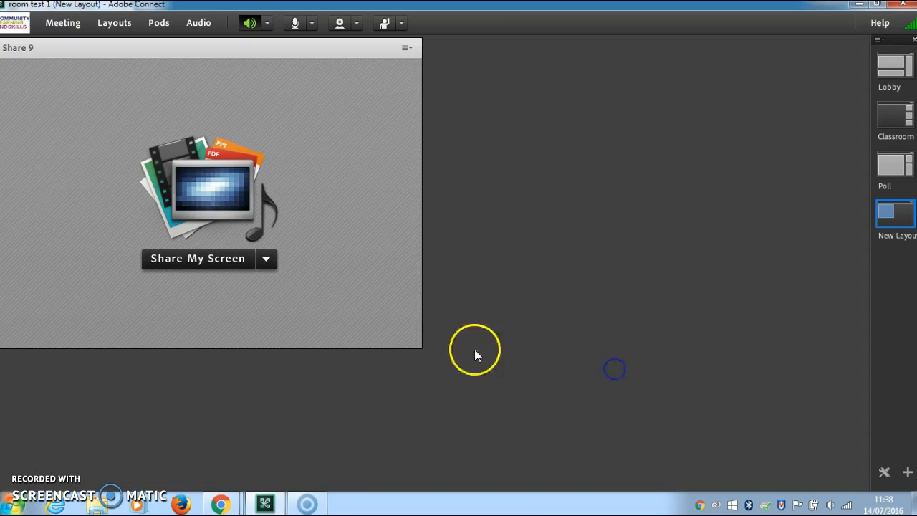
Share a whiteboard in the Share pod and draw a black freehand scribble in its upper-left area.
{"action": "left_click", "coordinate": [268, 260]}
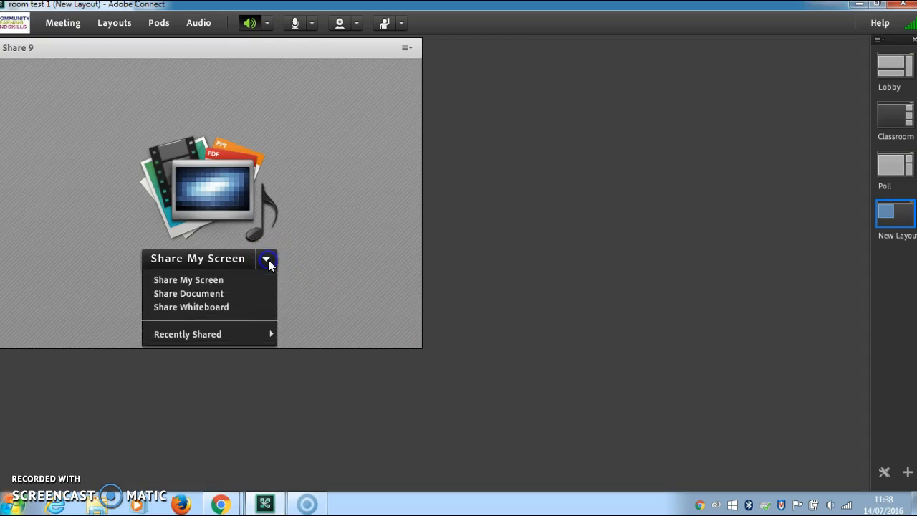
{"action": "left_click", "coordinate": [240, 308]}
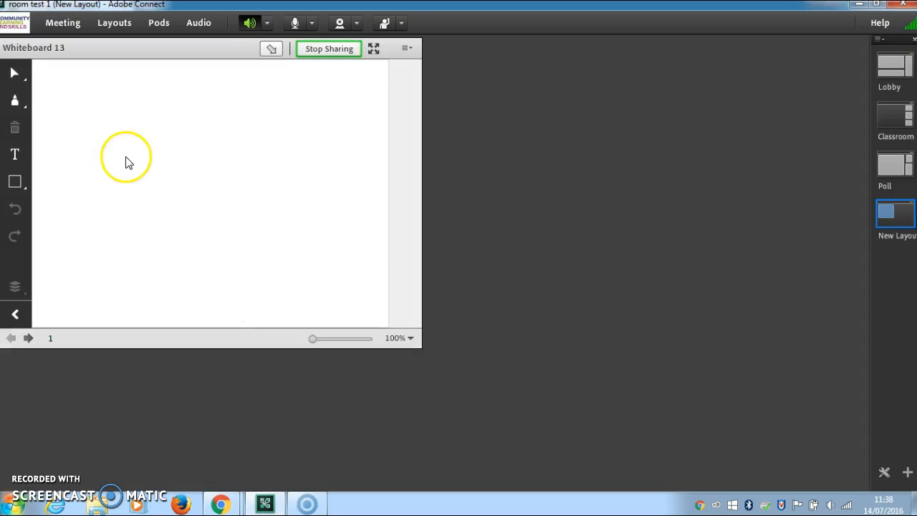
{"action": "left_click", "coordinate": [14, 104]}
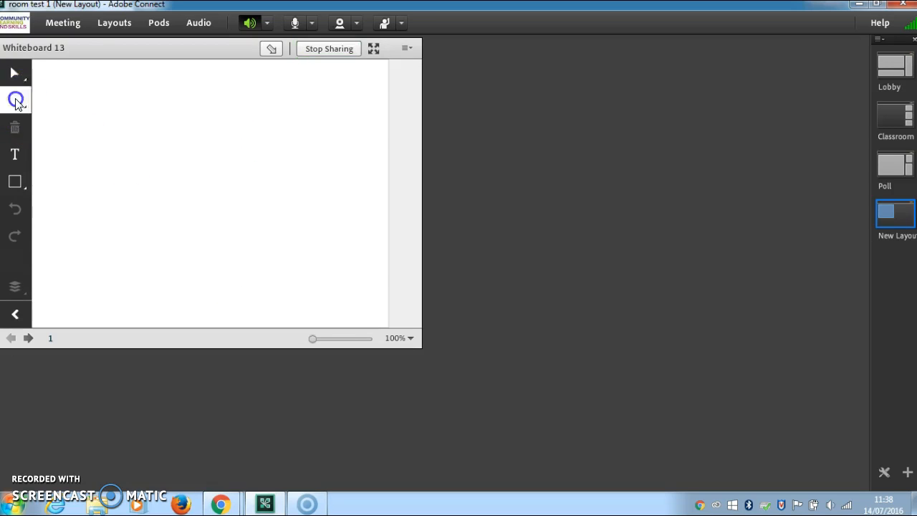
{"action": "mouse_move", "coordinate": [93, 112]}
{"action": "left_mouse_down"}
{"action": "mouse_move", "coordinate": [174, 135]}
{"action": "mouse_move", "coordinate": [133, 154]}
{"action": "mouse_move", "coordinate": [166, 135]}
{"action": "mouse_move", "coordinate": [146, 161]}
{"action": "mouse_move", "coordinate": [121, 84]}
{"action": "mouse_move", "coordinate": [135, 168]}
{"action": "mouse_move", "coordinate": [125, 129]}
{"action": "mouse_move", "coordinate": [165, 136]}
{"action": "left_mouse_up"}
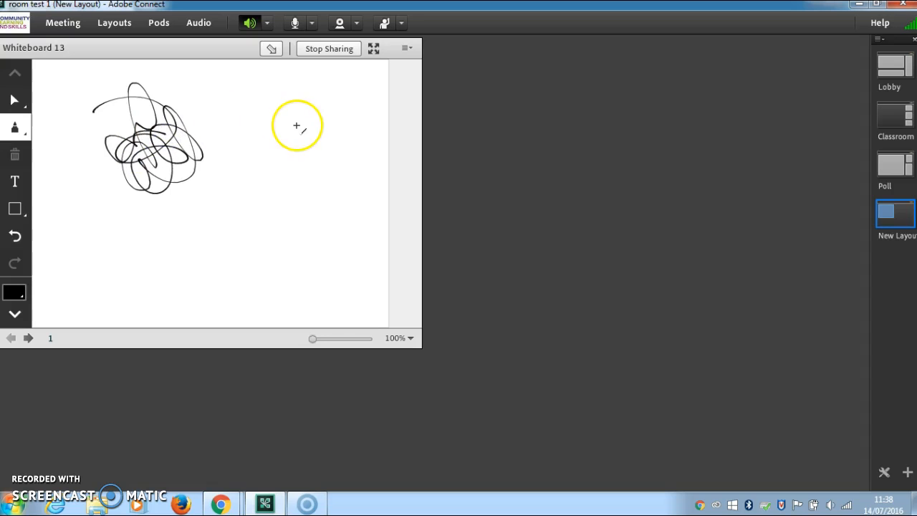
Stop sharing the whiteboard and hide the Share pod.
{"action": "left_click", "coordinate": [343, 50]}
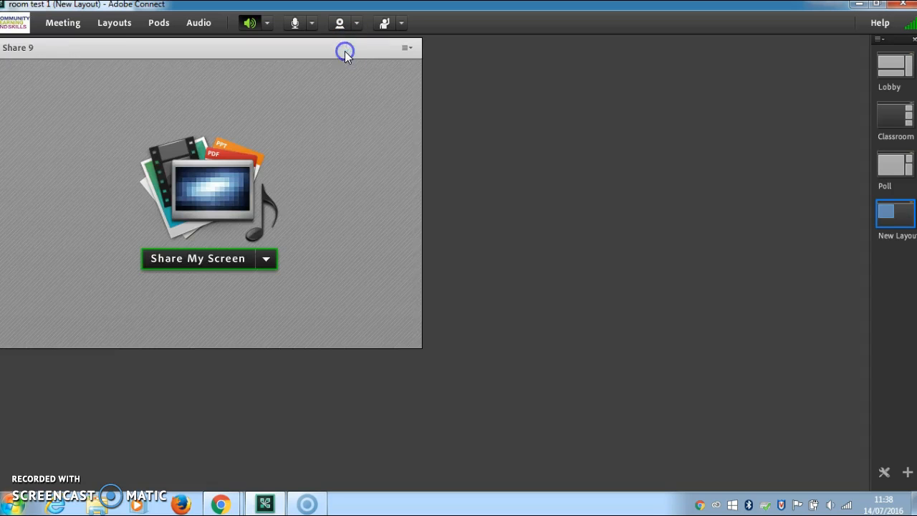
{"action": "left_click", "coordinate": [404, 49]}
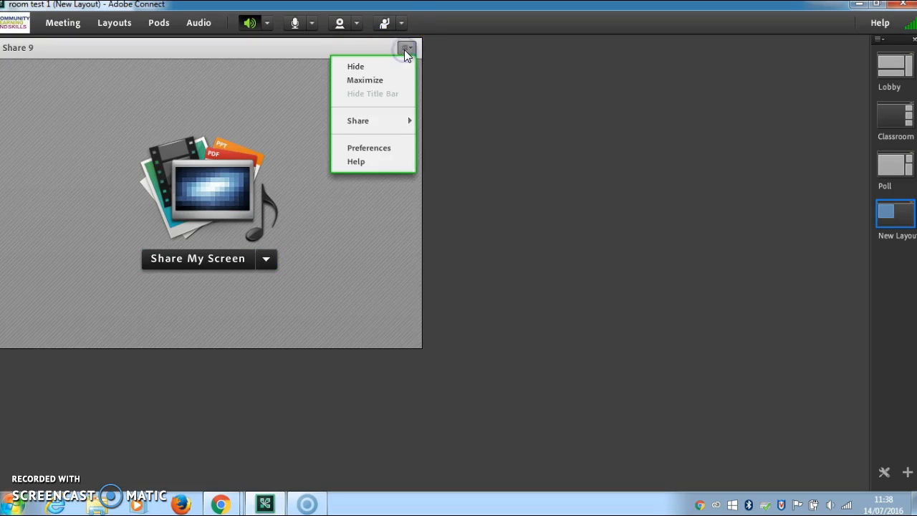
{"action": "left_click", "coordinate": [395, 68]}
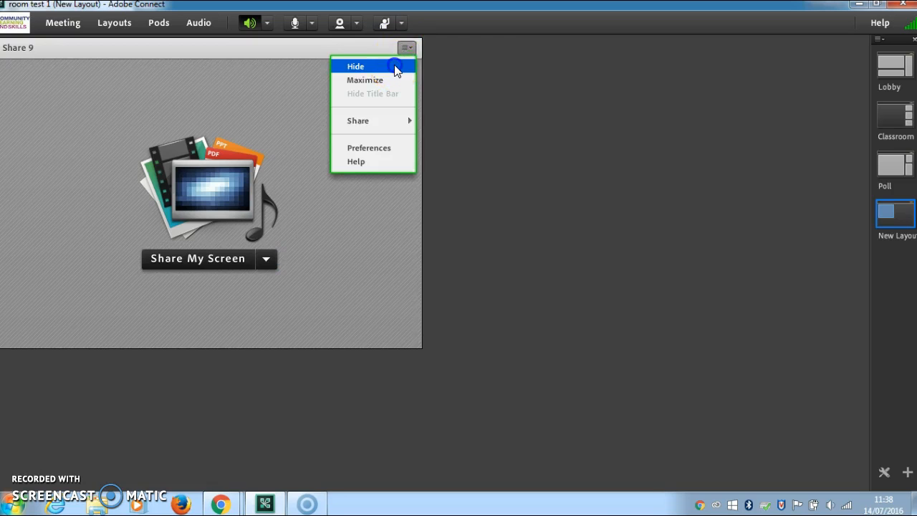
Add a new Notes pod and shrink it to roughly the upper-left quarter of the layout.
{"action": "left_click", "coordinate": [159, 24]}
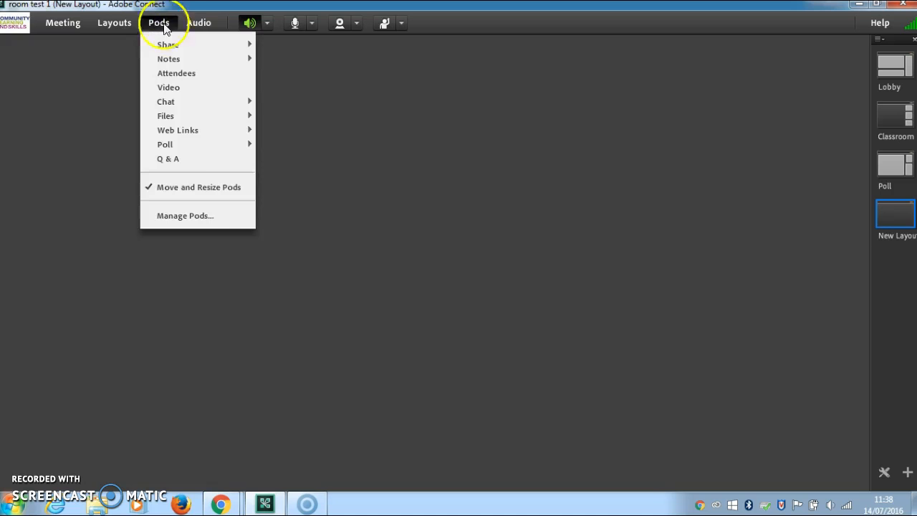
{"action": "mouse_move", "coordinate": [199, 65]}
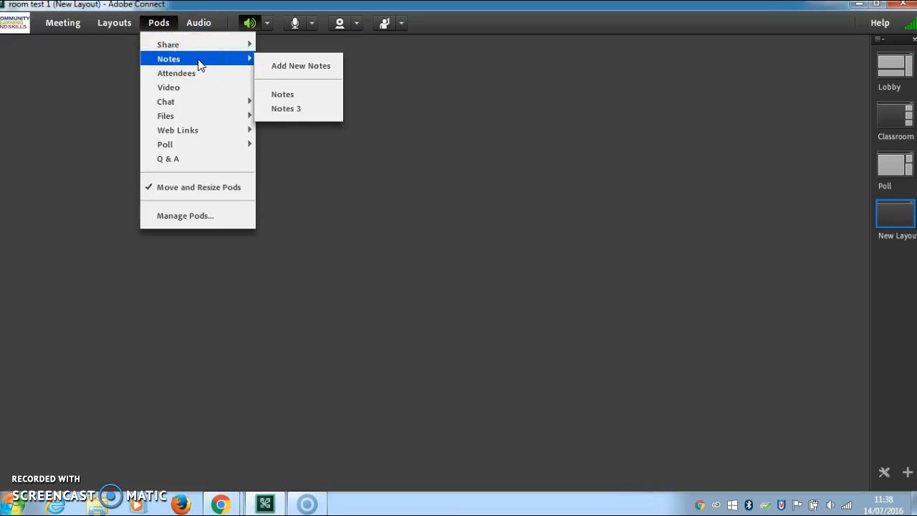
{"action": "left_click", "coordinate": [280, 66]}
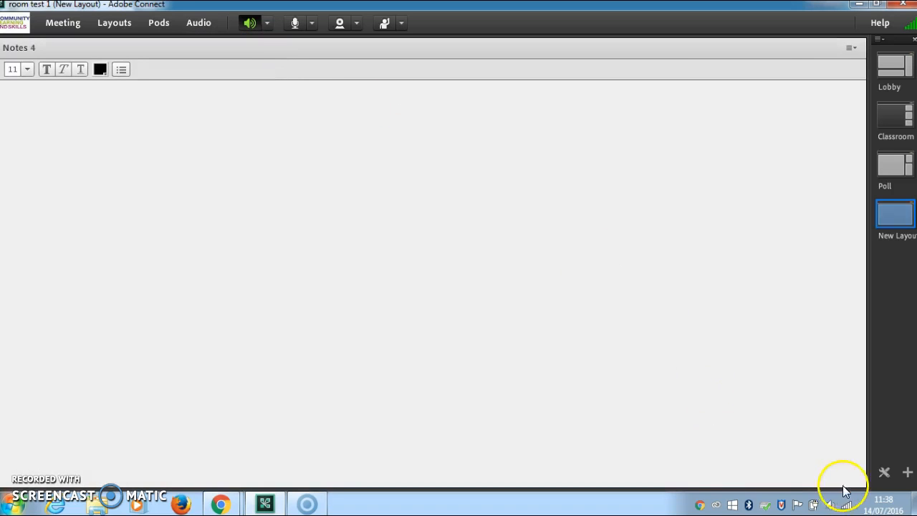
{"action": "left_click_drag", "start_coordinate": [865, 488], "coordinate": [384, 338]}
Enter the text "Today's lesson notes" in the Notes pod.
{"action": "left_click", "coordinate": [239, 96]}
{"action": "left_click", "coordinate": [49, 447]}
{"action": "left_click", "coordinate": [80, 85]}
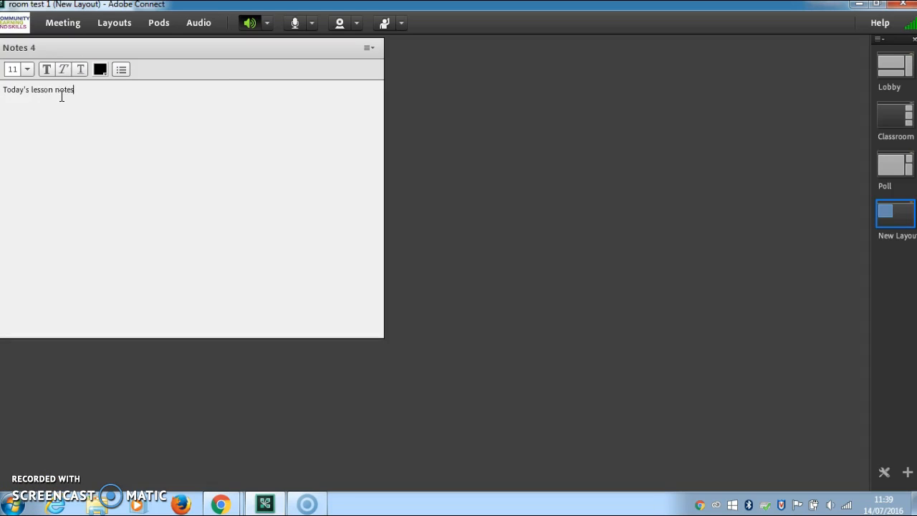
Format the line "Today's lesson notes" with font size 24 and a dark blue text colour.
{"action": "left_click_drag", "start_coordinate": [86, 90], "coordinate": [9, 68]}
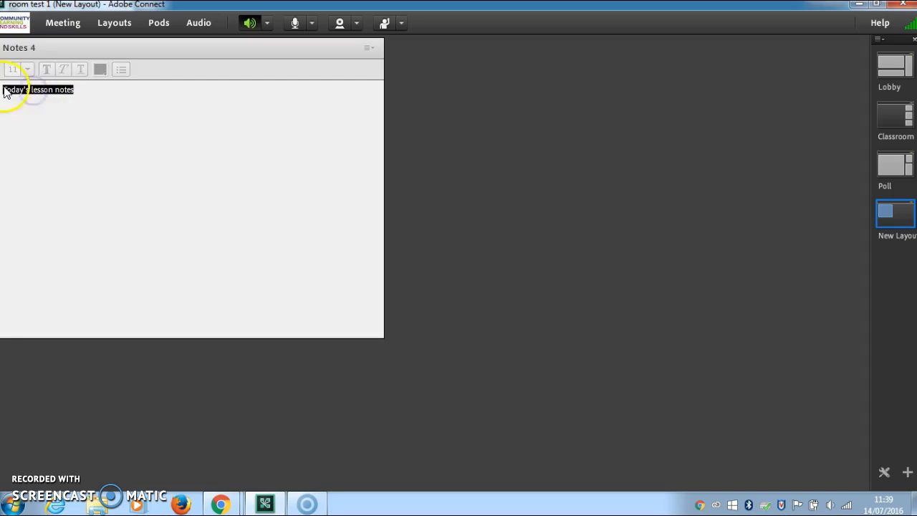
{"action": "left_click", "coordinate": [29, 69]}
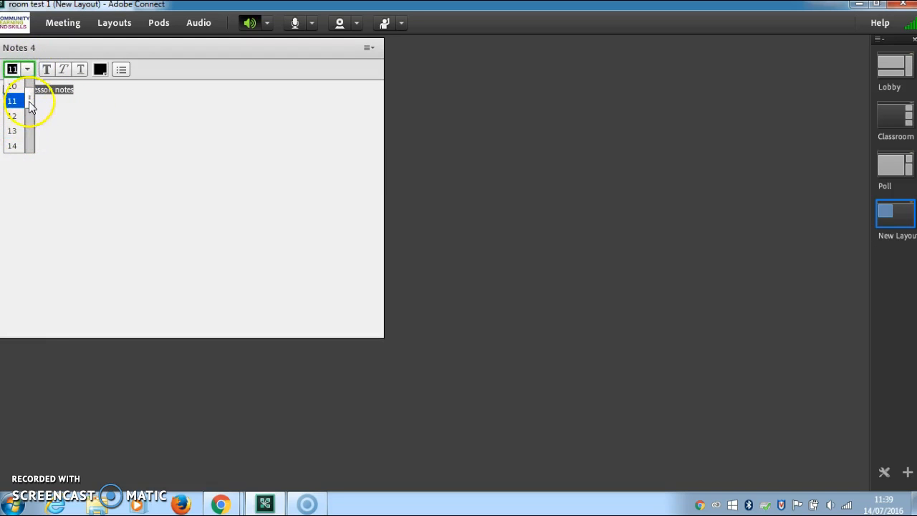
{"action": "left_click_drag", "start_coordinate": [29, 105], "coordinate": [28, 125]}
{"action": "left_click", "coordinate": [14, 131]}
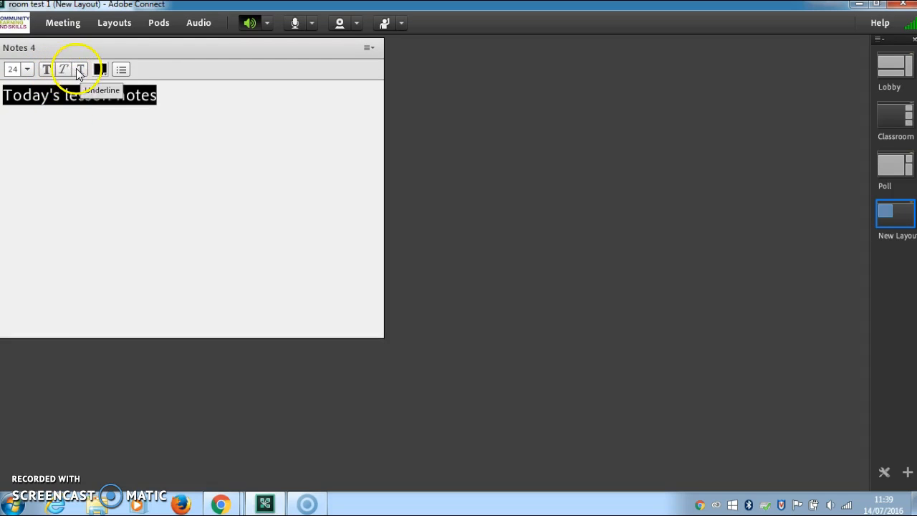
{"action": "left_click", "coordinate": [100, 70]}
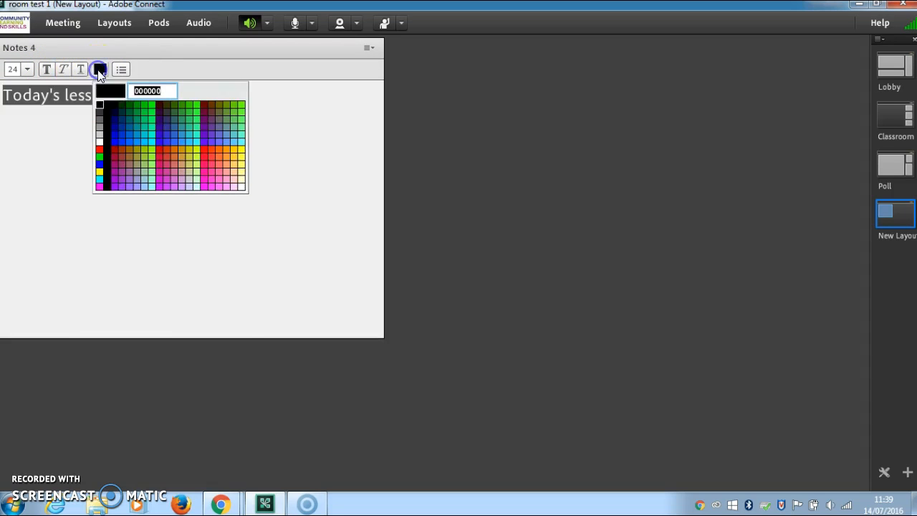
{"action": "left_click", "coordinate": [114, 122]}
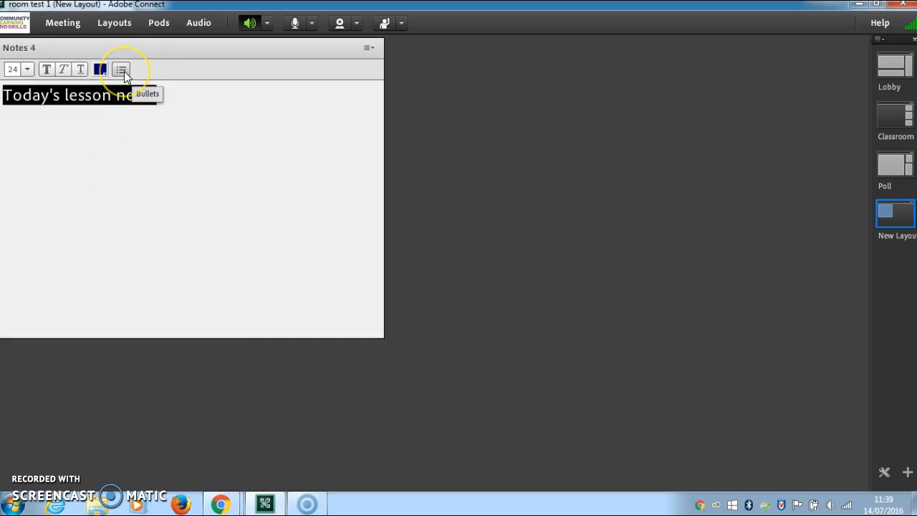
Add the bulleted items "one" and "two" below the lesson notes line, and hide the Notes pod.
{"action": "left_click", "coordinate": [167, 92]}
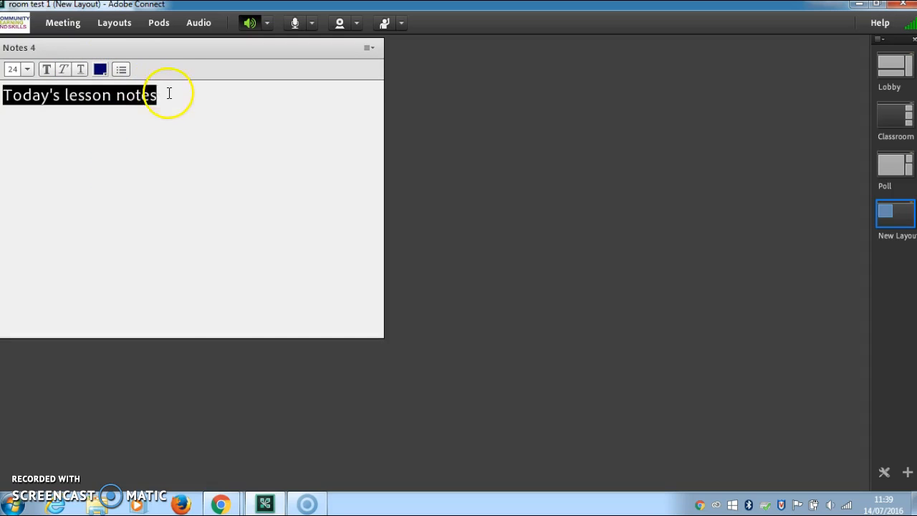
{"action": "left_click", "coordinate": [121, 69]}
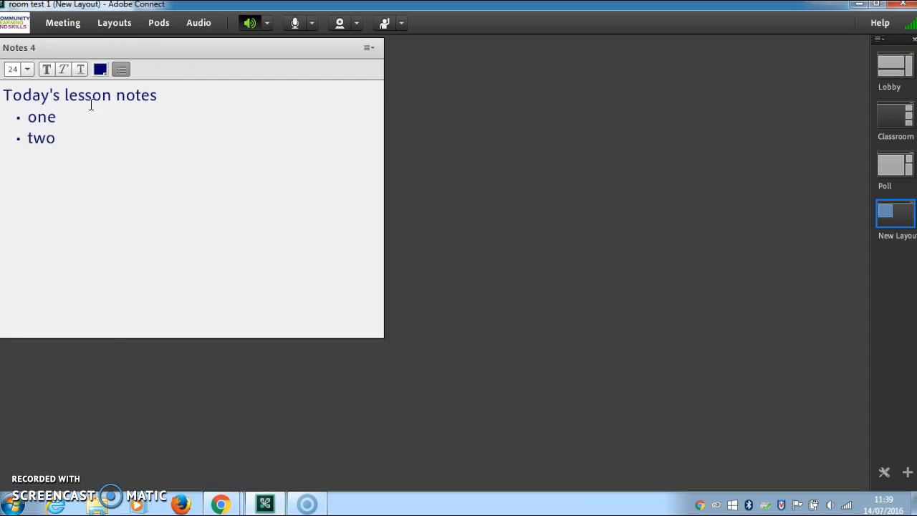
{"action": "left_click", "coordinate": [368, 50]}
{"action": "left_click", "coordinate": [349, 66]}
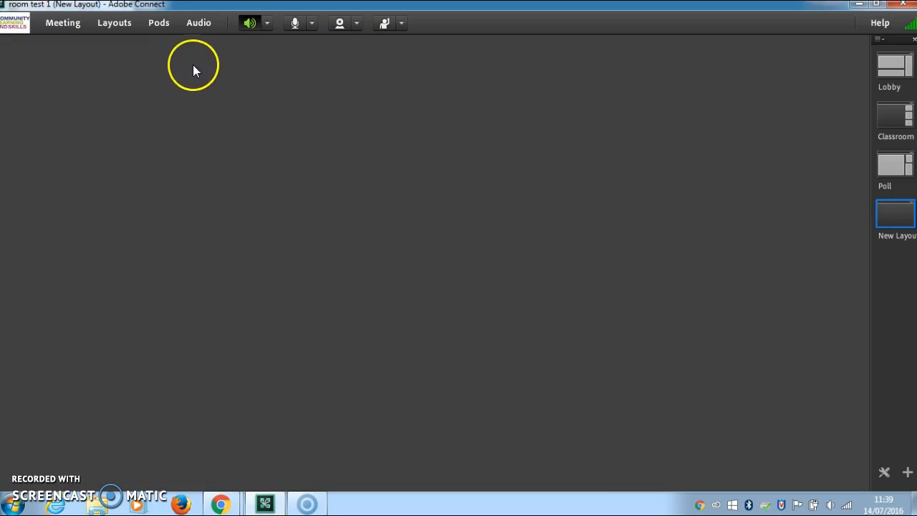
Add the Attendees pod, move it to the layout's upper-right corner and shrink it from its lower-left corner.
{"action": "left_click", "coordinate": [164, 24]}
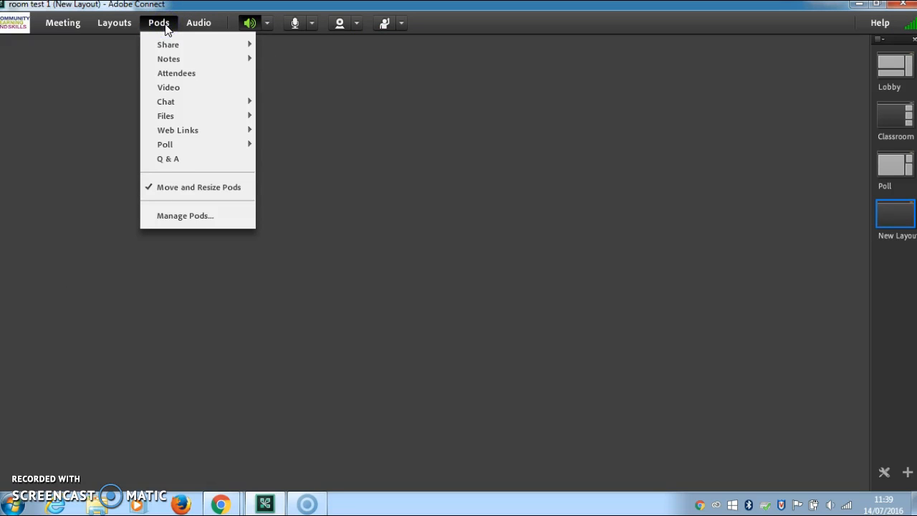
{"action": "left_click", "coordinate": [201, 77]}
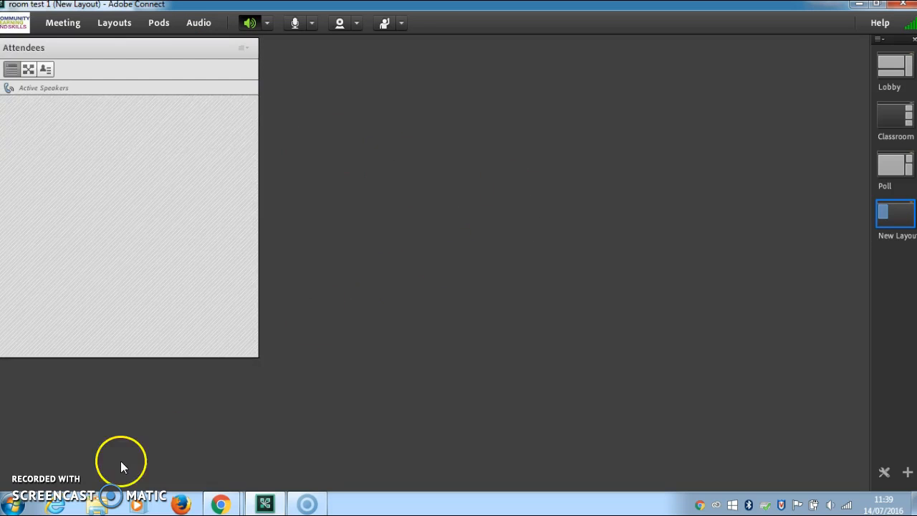
{"action": "left_click_drag", "start_coordinate": [152, 47], "coordinate": [771, 46]}
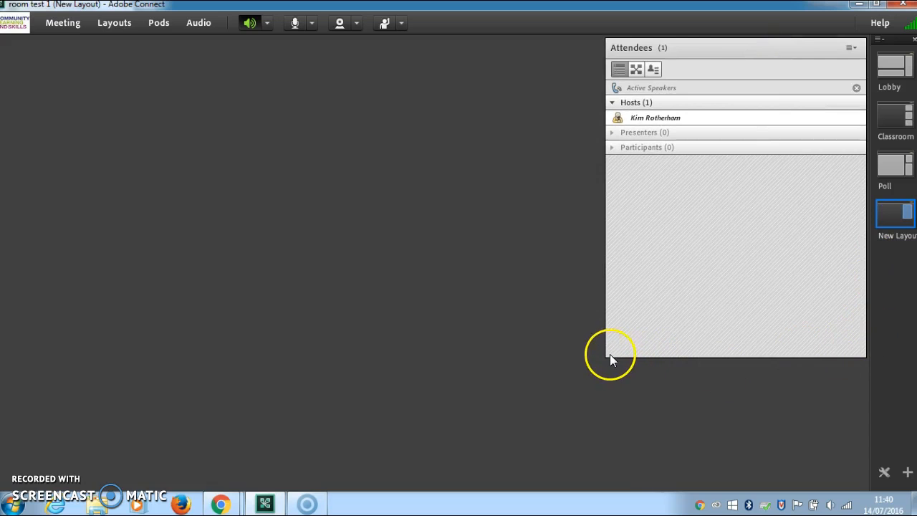
{"action": "left_click_drag", "start_coordinate": [606, 355], "coordinate": [710, 267]}
Examine the role-change options for the host listed in the Attendees pod.
{"action": "left_click", "coordinate": [786, 121]}
{"action": "left_click", "coordinate": [781, 136]}
{"action": "left_click", "coordinate": [780, 124]}
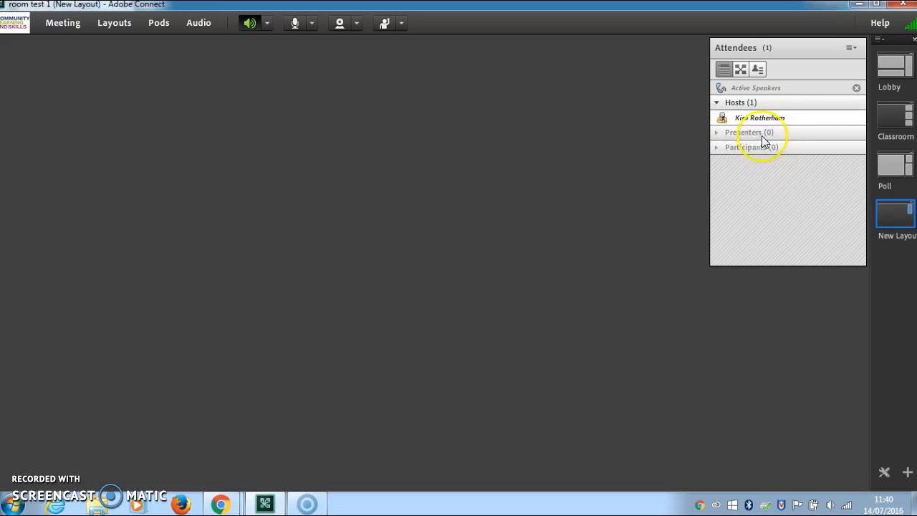
{"action": "left_click", "coordinate": [767, 121]}
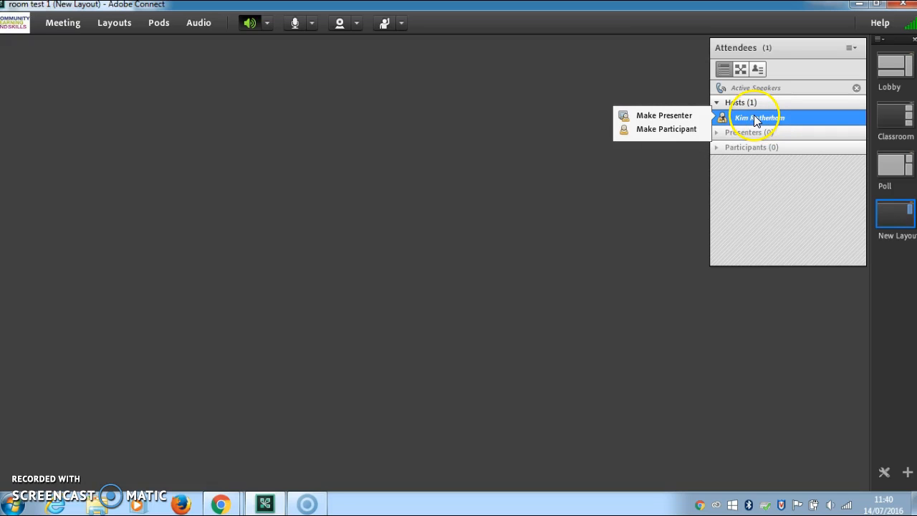
{"action": "left_click_drag", "start_coordinate": [720, 118], "coordinate": [774, 106]}
{"action": "left_click", "coordinate": [776, 136]}
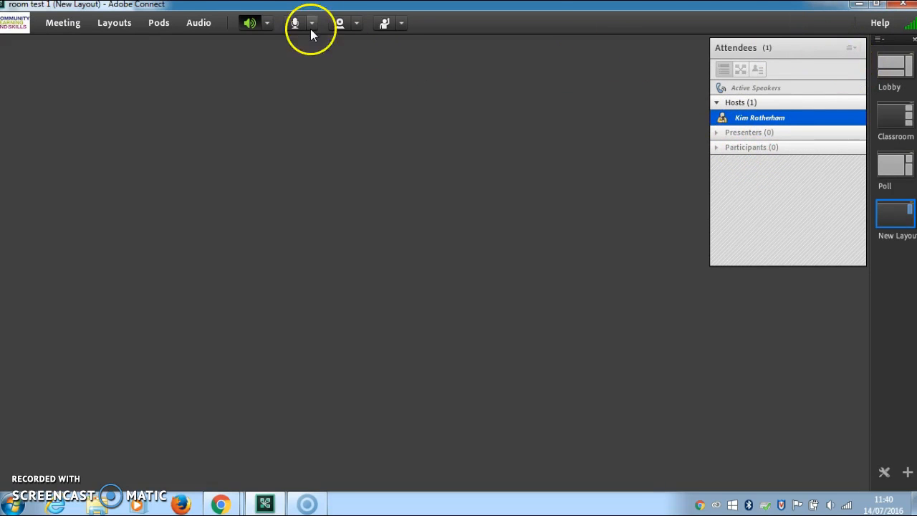
Add a new Chat pod, shrink it to the upper-left part of the layout, and send the message "hello" in it.
{"action": "left_click", "coordinate": [162, 23]}
{"action": "mouse_move", "coordinate": [199, 101]}
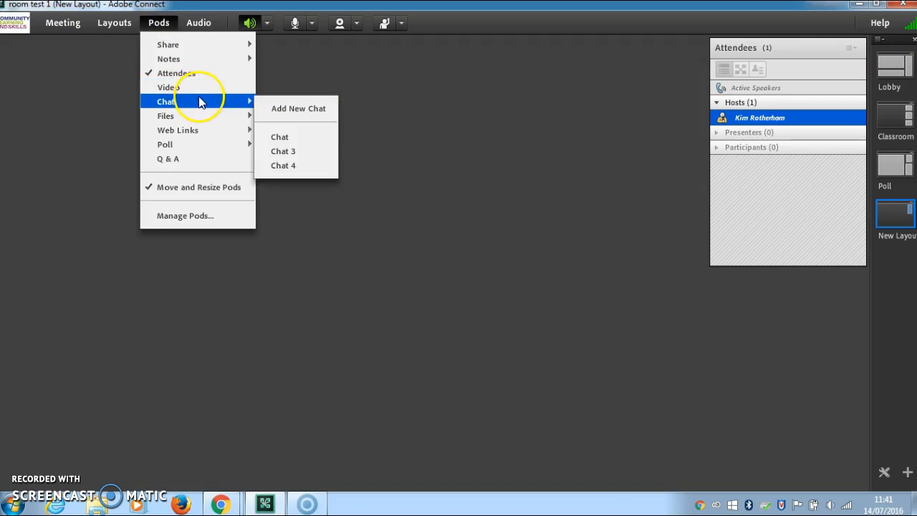
{"action": "left_click", "coordinate": [270, 109]}
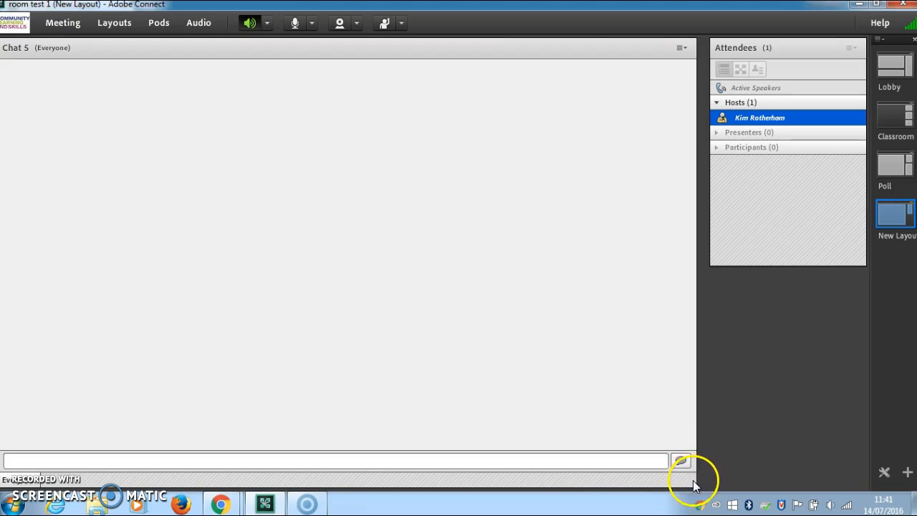
{"action": "left_click_drag", "start_coordinate": [693, 484], "coordinate": [410, 315]}
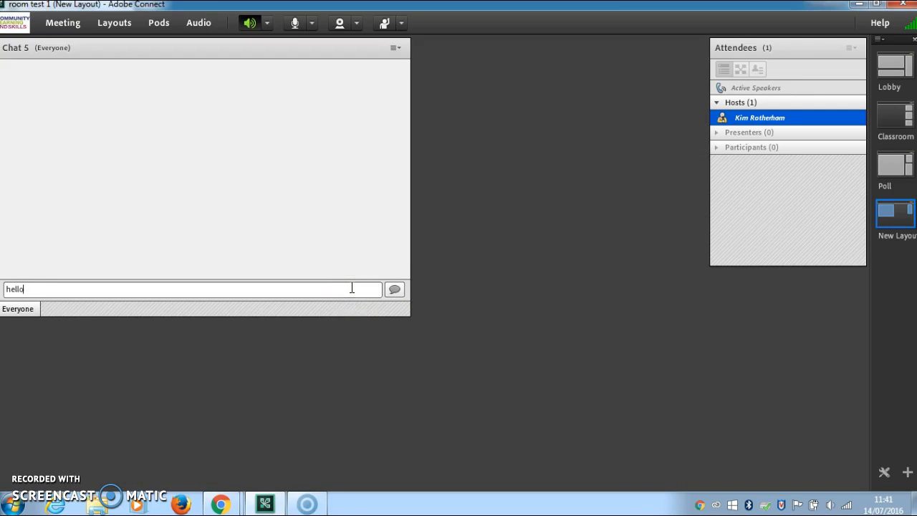
Set the Chat pod's text size to 18.
{"action": "left_click", "coordinate": [395, 48]}
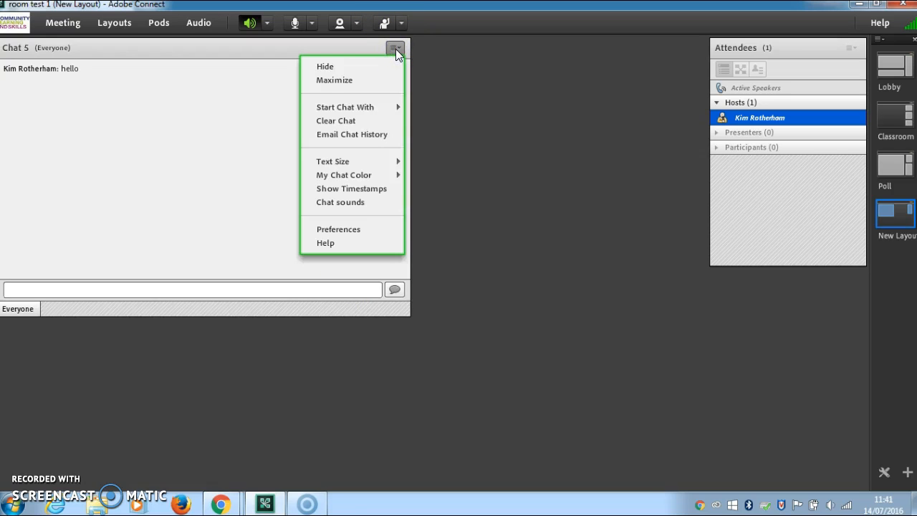
{"action": "left_click", "coordinate": [371, 134]}
{"action": "mouse_move", "coordinate": [377, 163]}
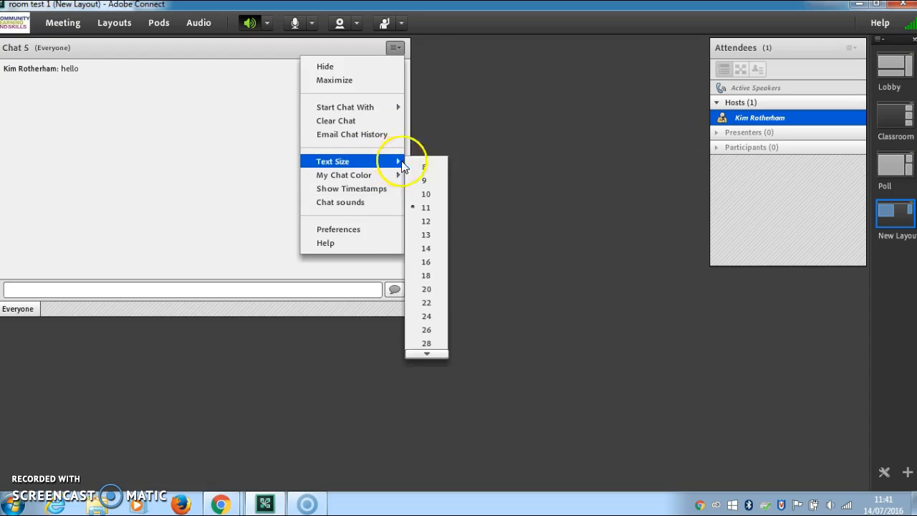
{"action": "left_click", "coordinate": [427, 277]}
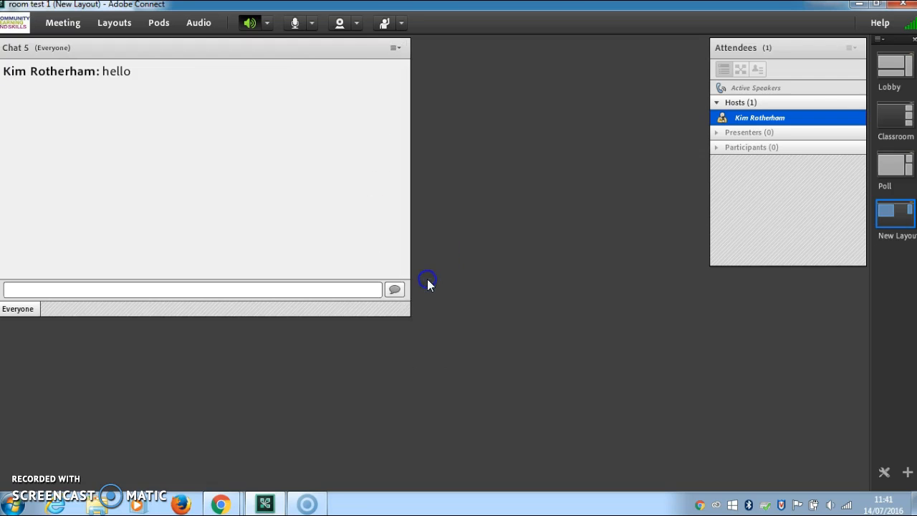
Set the personal chat colour to Purple and hide the Chat pod.
{"action": "left_click", "coordinate": [393, 48]}
{"action": "mouse_move", "coordinate": [389, 175]}
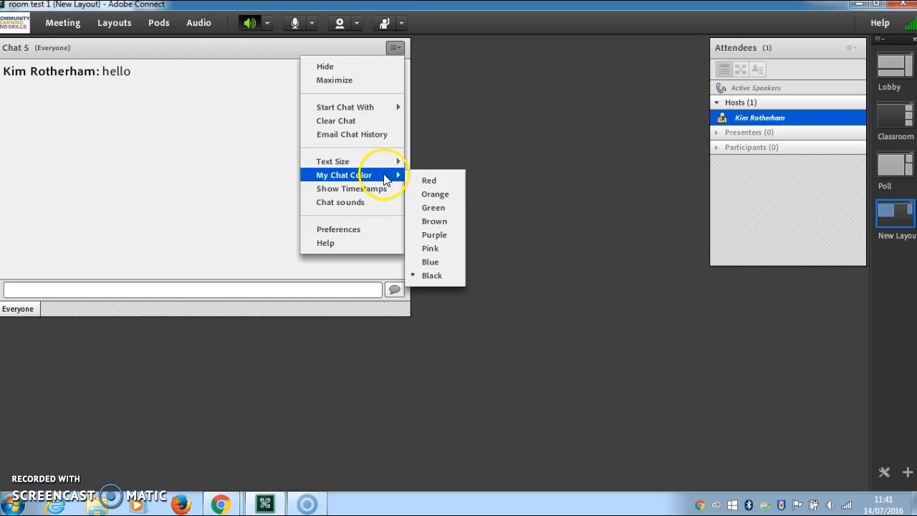
{"action": "left_click", "coordinate": [432, 234]}
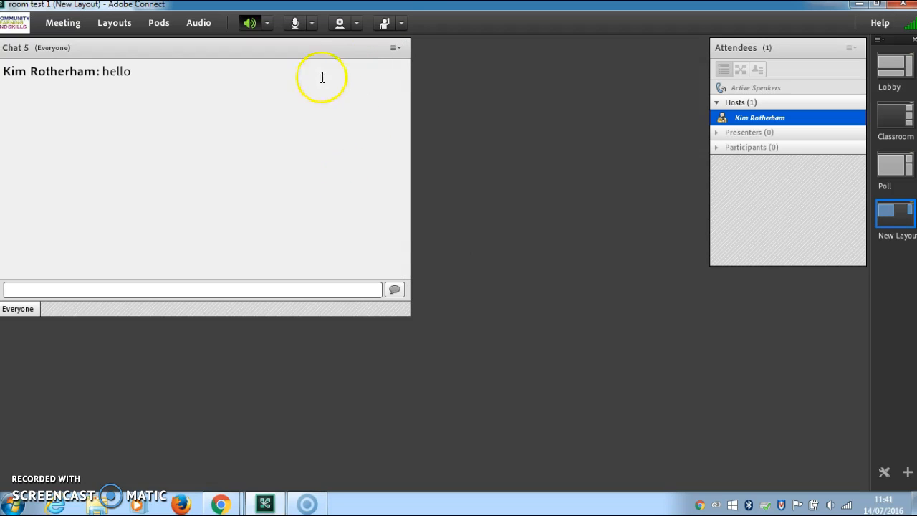
{"action": "left_click", "coordinate": [395, 48]}
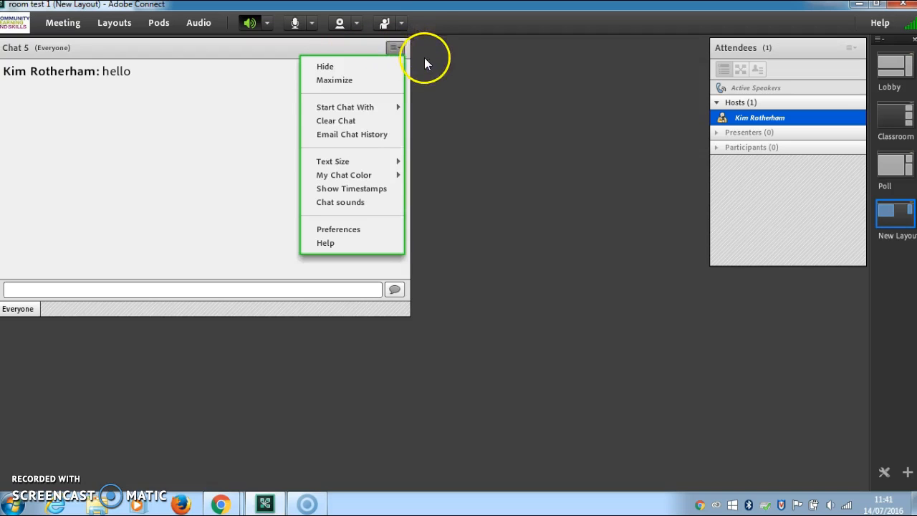
{"action": "left_click", "coordinate": [373, 66]}
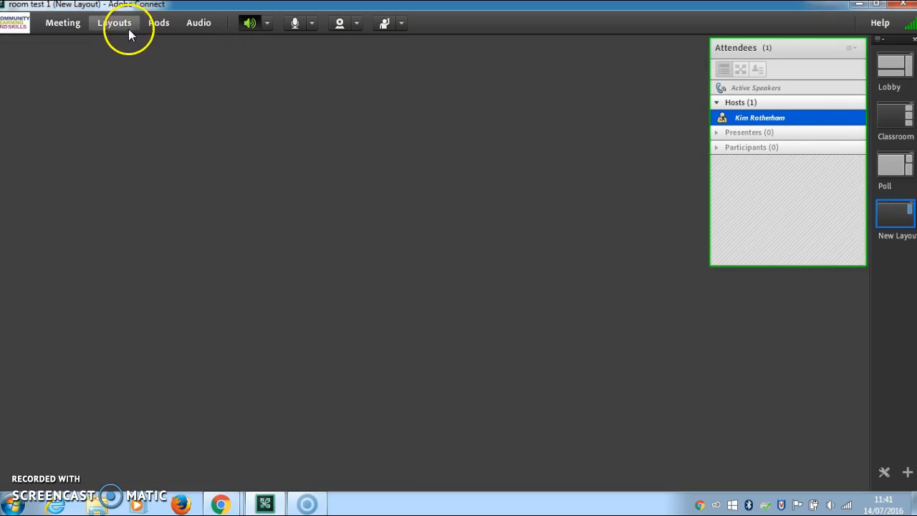
Add a new file share pod and shrink it to clear space beside and below it.
{"action": "left_click", "coordinate": [157, 27]}
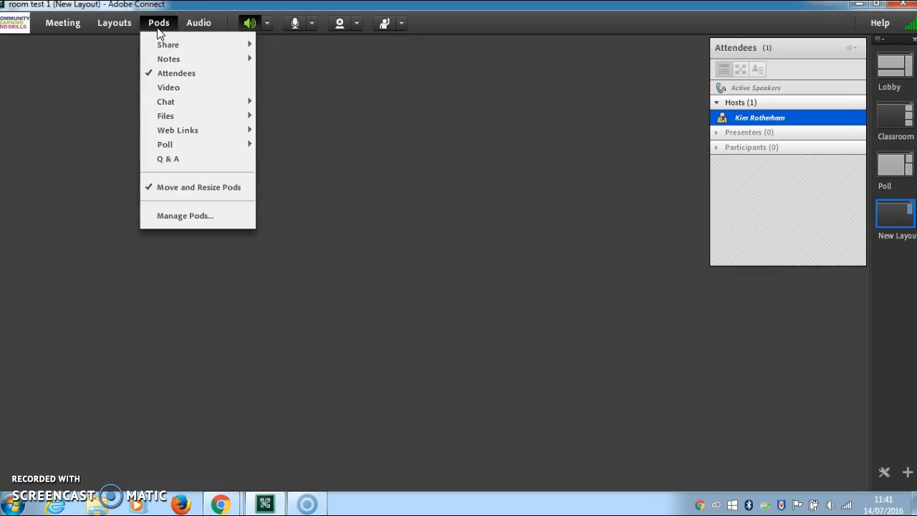
{"action": "mouse_move", "coordinate": [218, 122]}
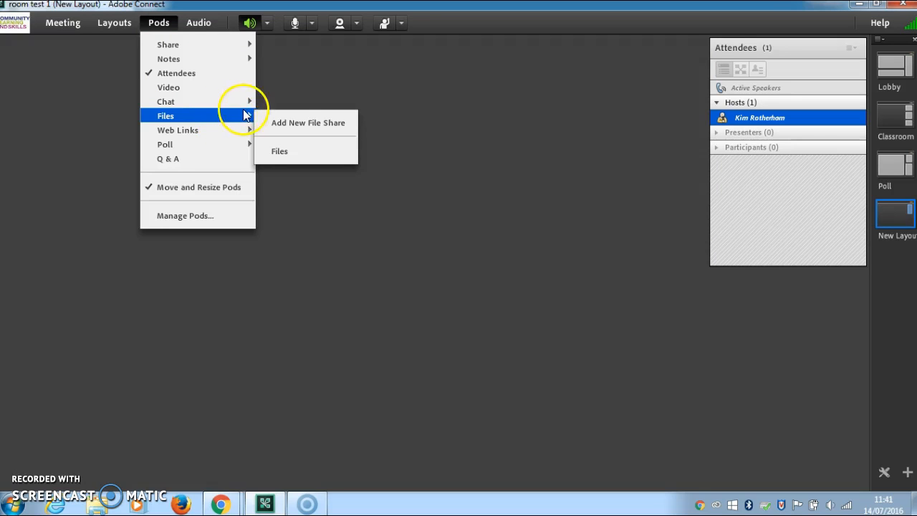
{"action": "left_click", "coordinate": [290, 121]}
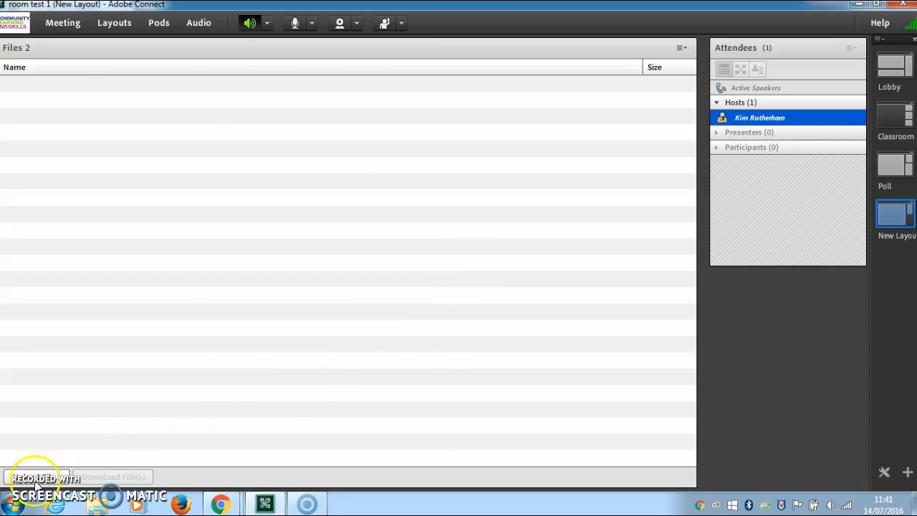
{"action": "left_click_drag", "start_coordinate": [693, 485], "coordinate": [517, 376]}
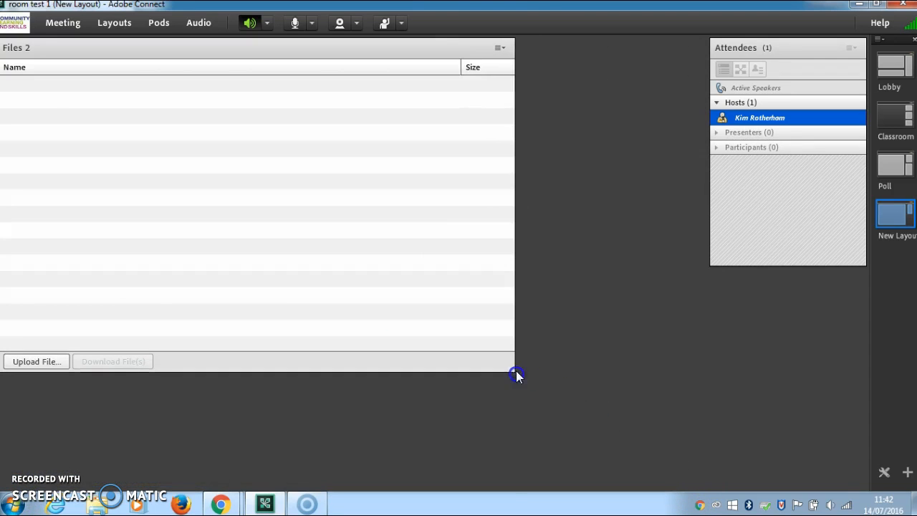
Upload the Word document "Hot Potatoes Tutorials" from the Tutorials folder in the Documents library to the Files pod.
{"action": "left_click", "coordinate": [49, 364]}
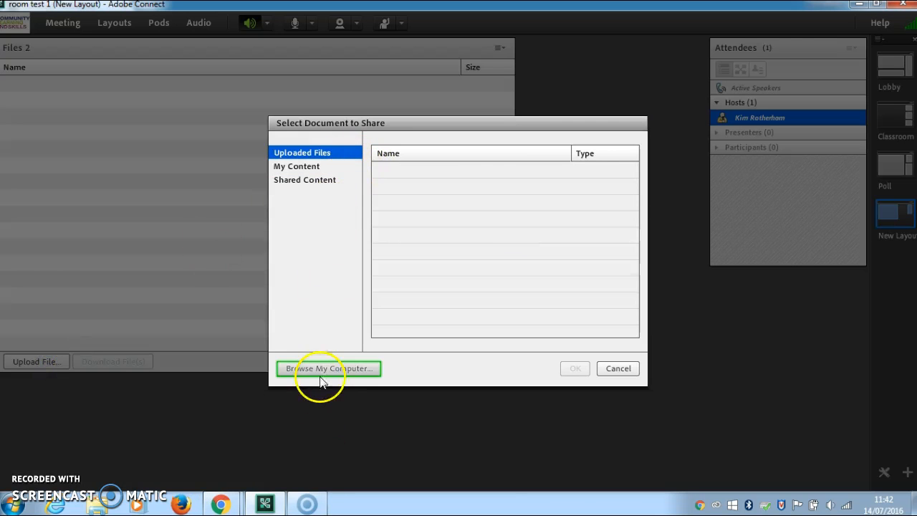
{"action": "left_click", "coordinate": [322, 369]}
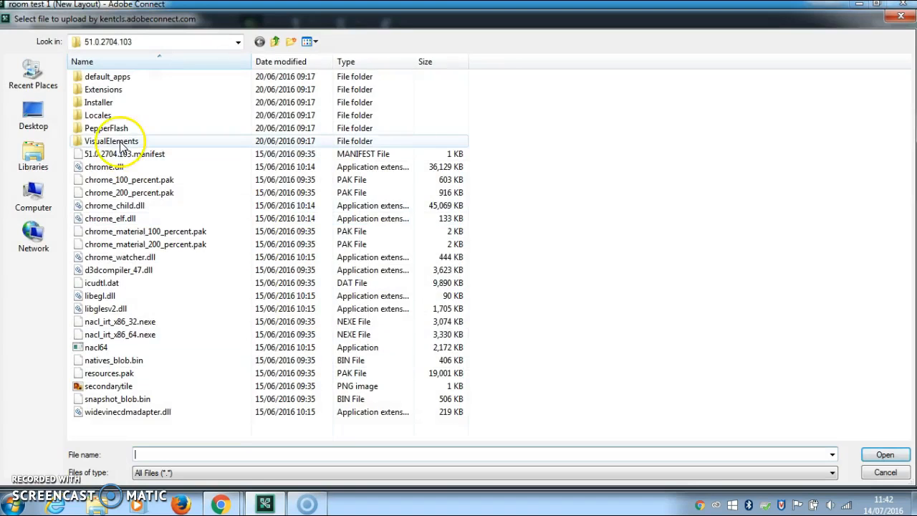
{"action": "left_click", "coordinate": [32, 115]}
{"action": "double_click", "coordinate": [120, 63]}
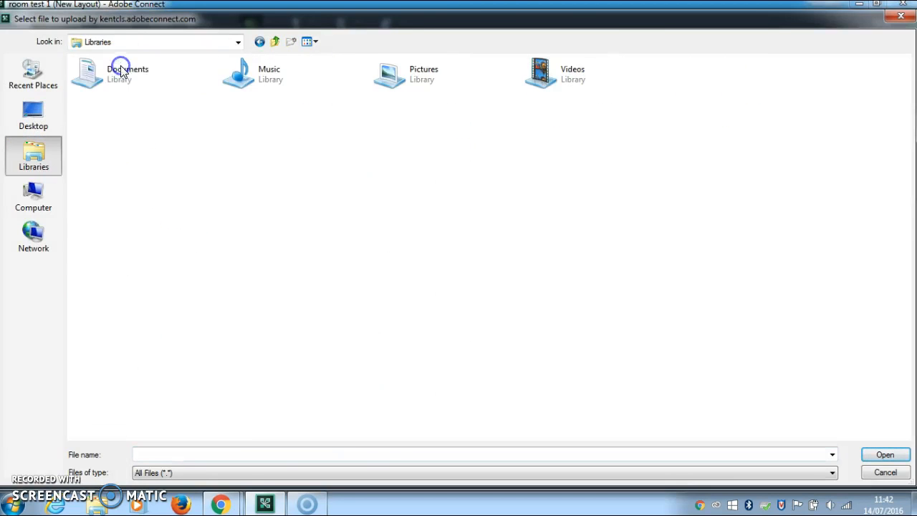
{"action": "double_click", "coordinate": [136, 84]}
{"action": "double_click", "coordinate": [117, 165]}
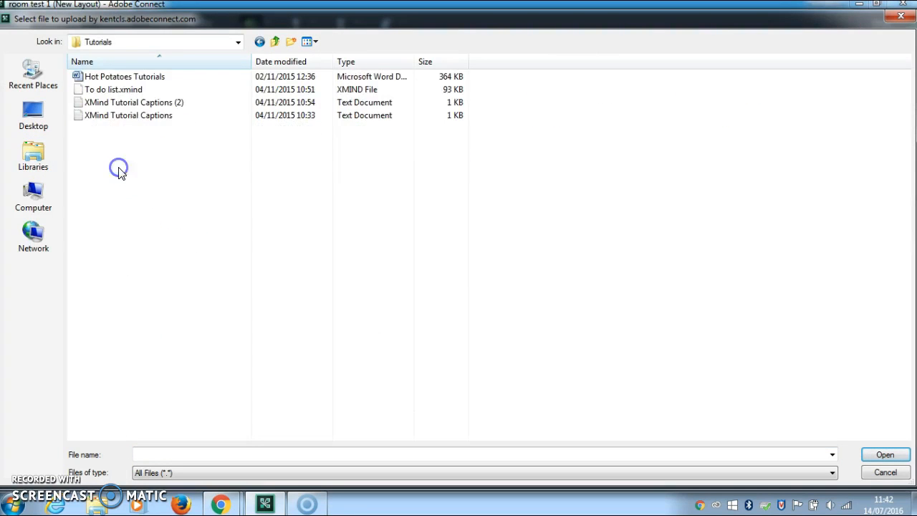
{"action": "double_click", "coordinate": [136, 75]}
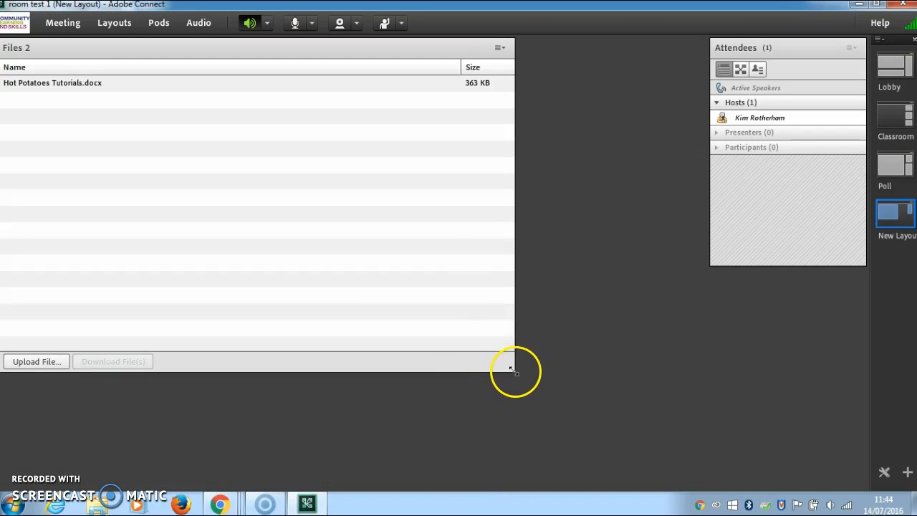
Shrink the Files pod, move it below the Attendees pod, and widen the Attendees pod to match its width.
{"action": "left_click_drag", "start_coordinate": [513, 369], "coordinate": [172, 277]}
{"action": "left_click_drag", "start_coordinate": [112, 39], "coordinate": [801, 371]}
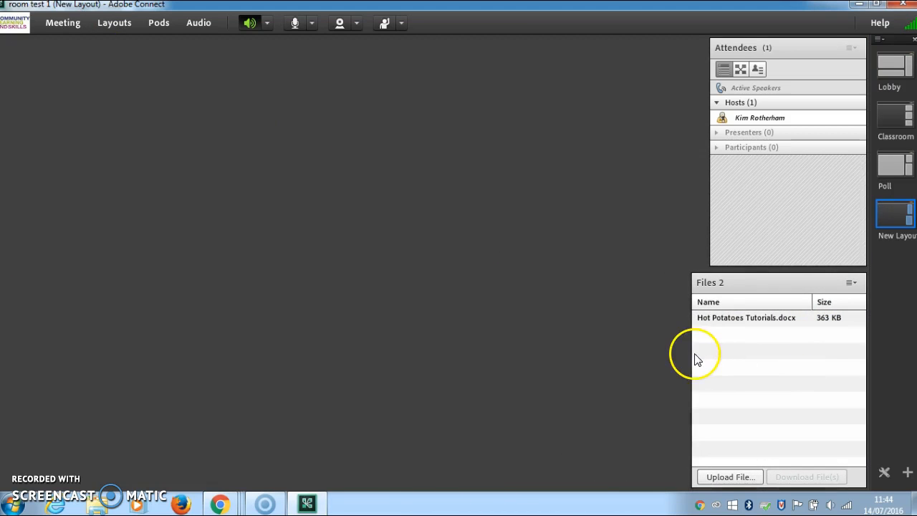
{"action": "left_click_drag", "start_coordinate": [711, 229], "coordinate": [691, 235]}
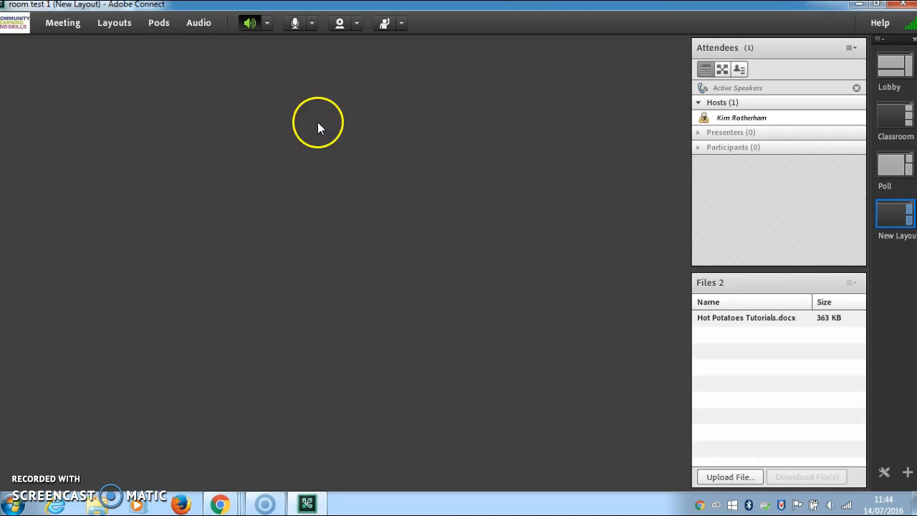
Add a new Poll pod and narrow it to about the left half of the layout.
{"action": "left_click", "coordinate": [165, 28]}
{"action": "mouse_move", "coordinate": [206, 133]}
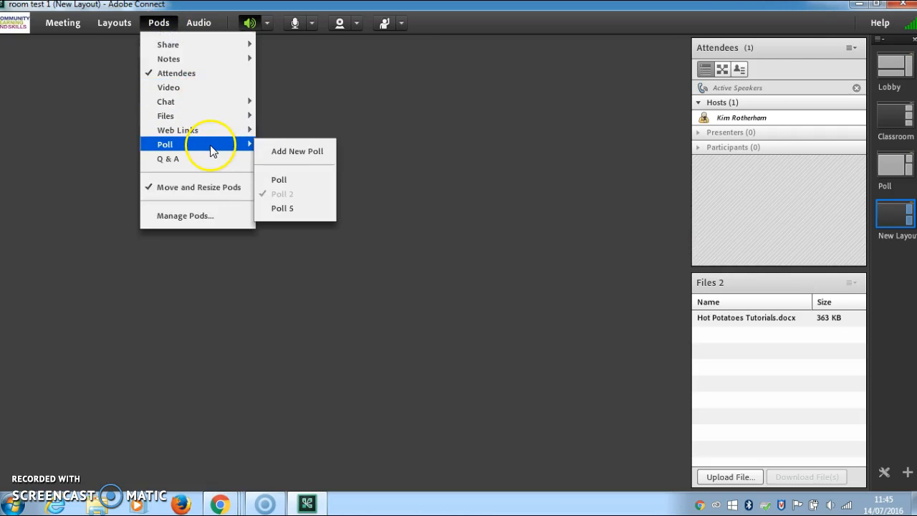
{"action": "left_click", "coordinate": [262, 149]}
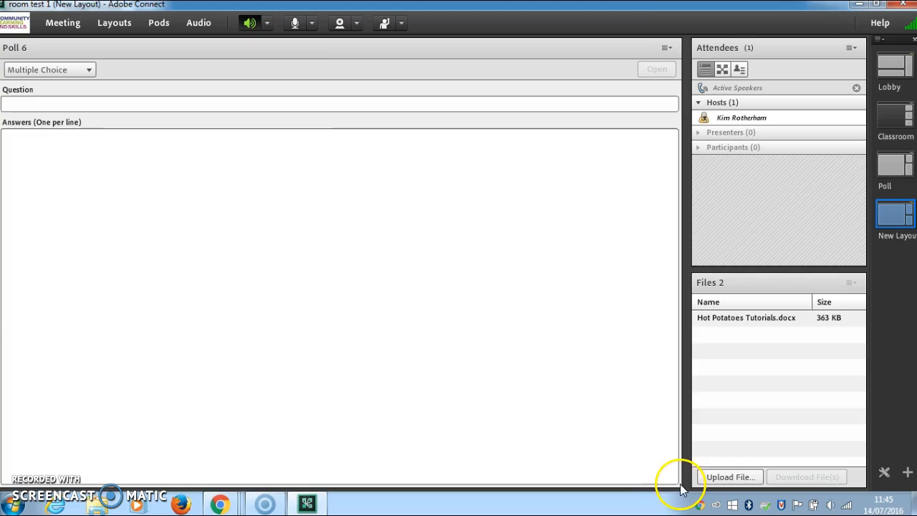
{"action": "left_click_drag", "start_coordinate": [677, 39], "coordinate": [425, 37]}
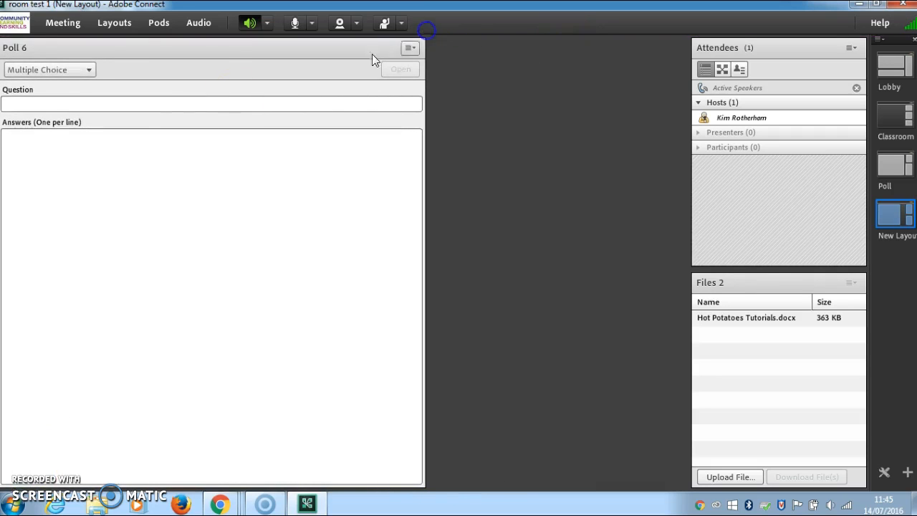
Keep the poll type as Multiple Choice and enter the question "How helpful was this session? 10 being extremely, 1 being not at all.".
{"action": "left_click", "coordinate": [88, 74]}
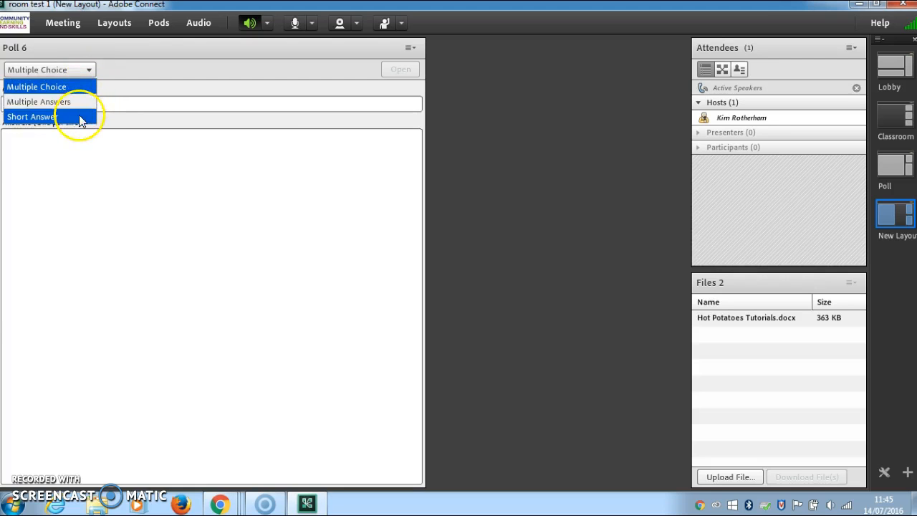
{"action": "left_click", "coordinate": [88, 69]}
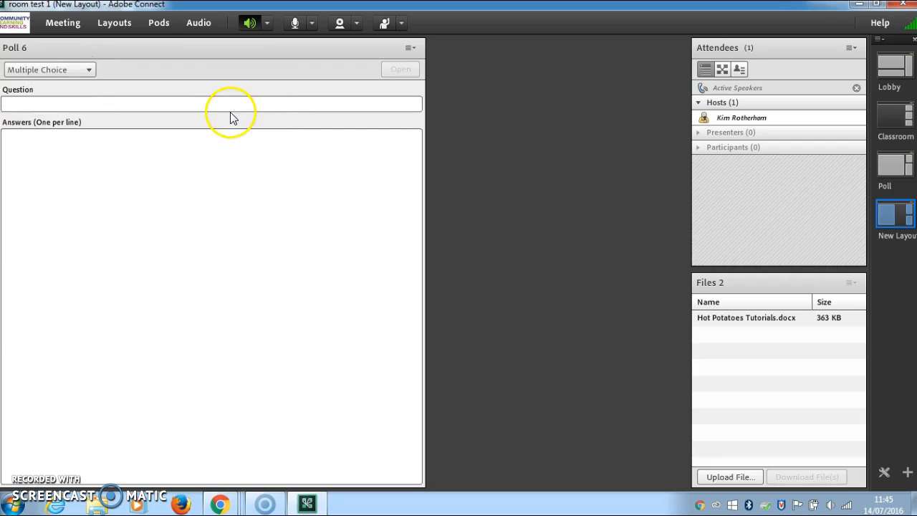
{"action": "left_click", "coordinate": [196, 106]}
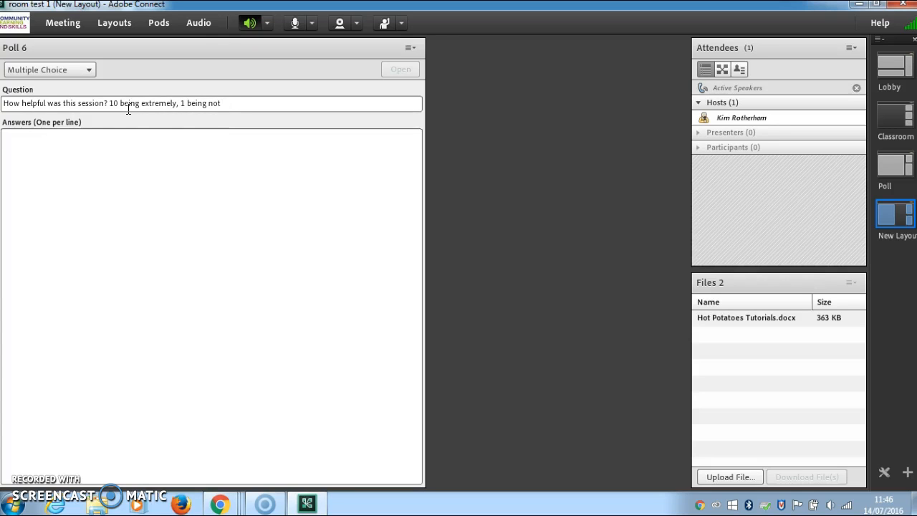
Enter the poll answers 10 down to 1, one per line, and open the poll.
{"action": "left_click", "coordinate": [123, 150]}
{"action": "type", "text": "1"}
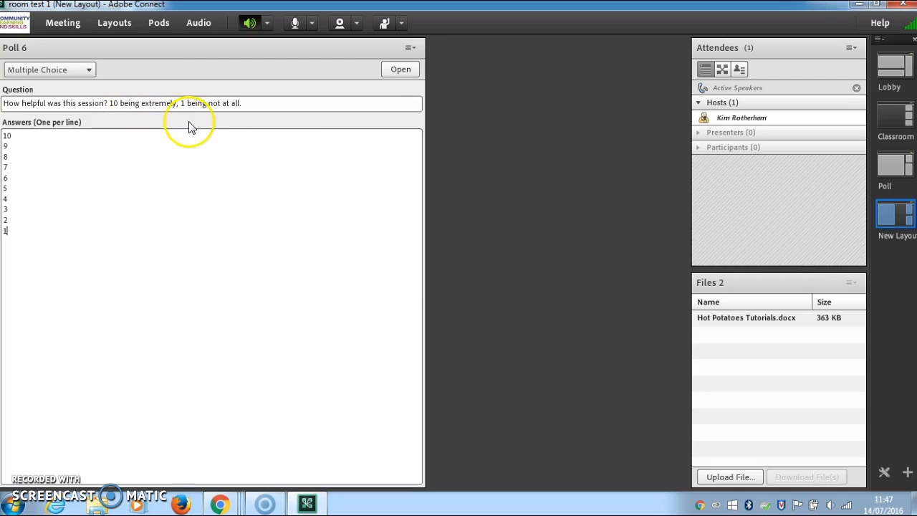
{"action": "left_click", "coordinate": [393, 69]}
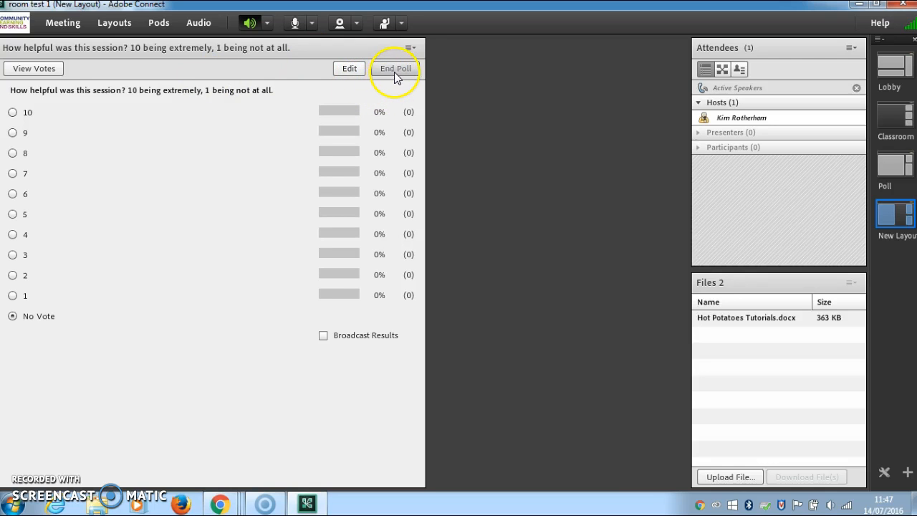
Switch the session-feedback poll to editing and back to open, and hide the Poll pod.
{"action": "left_click", "coordinate": [349, 70]}
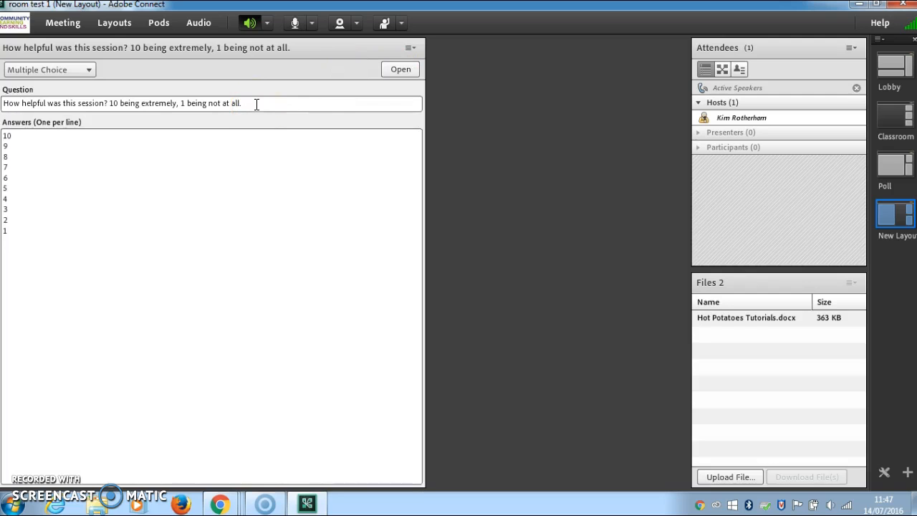
{"action": "left_click", "coordinate": [384, 69]}
{"action": "left_click", "coordinate": [409, 48]}
{"action": "left_click", "coordinate": [399, 67]}
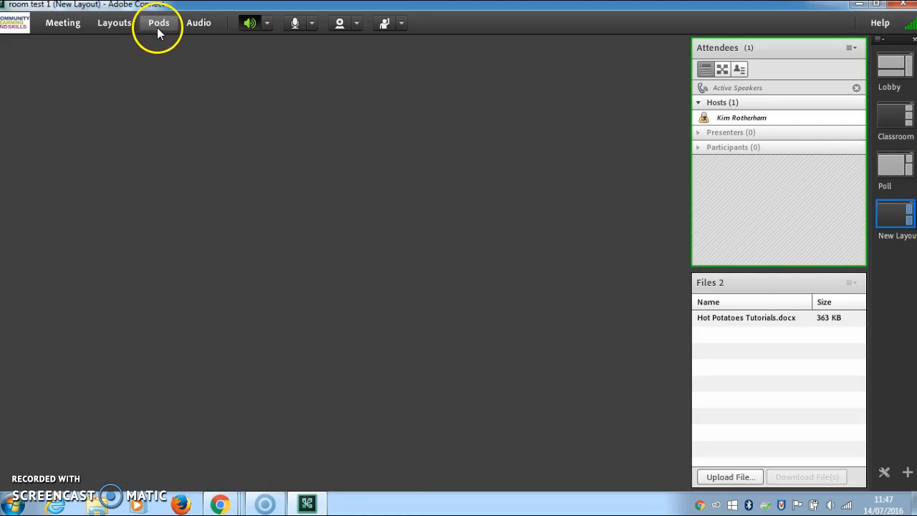
Add the Q & A pod to the layout and switch it to the participant view.
{"action": "left_click", "coordinate": [158, 25]}
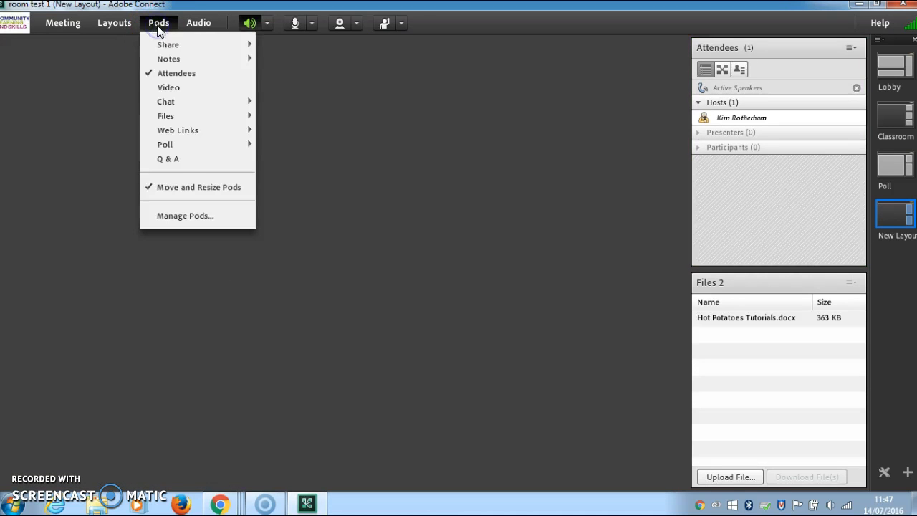
{"action": "left_click", "coordinate": [199, 157]}
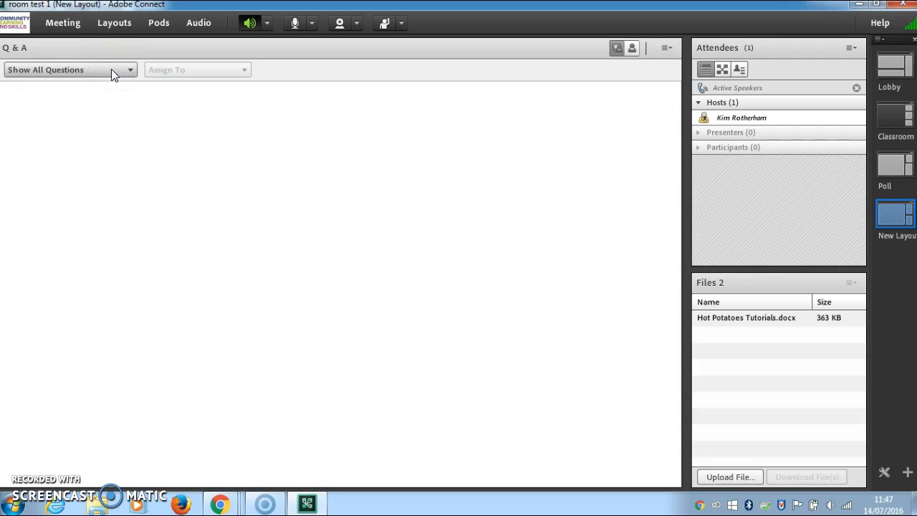
{"action": "left_click", "coordinate": [631, 48]}
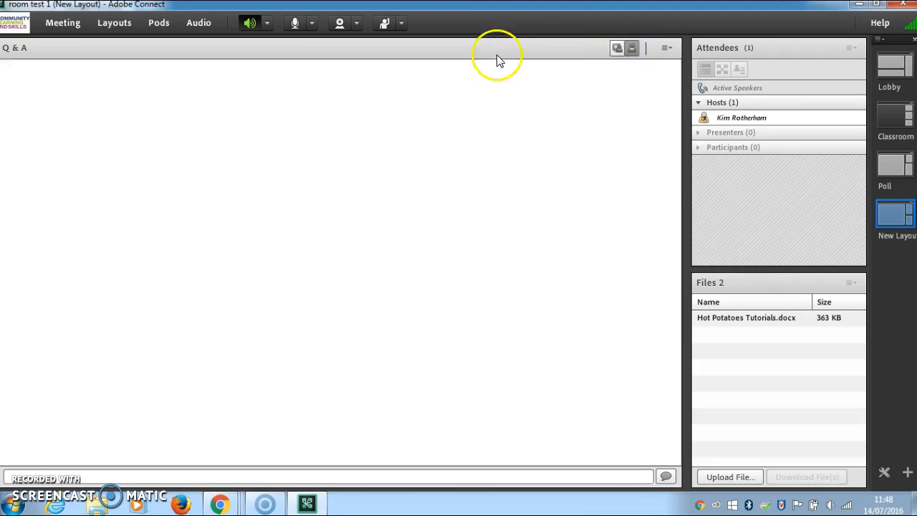
Hide the Q & A pod from the layout.
{"action": "left_click", "coordinate": [664, 49]}
{"action": "left_click", "coordinate": [637, 67]}
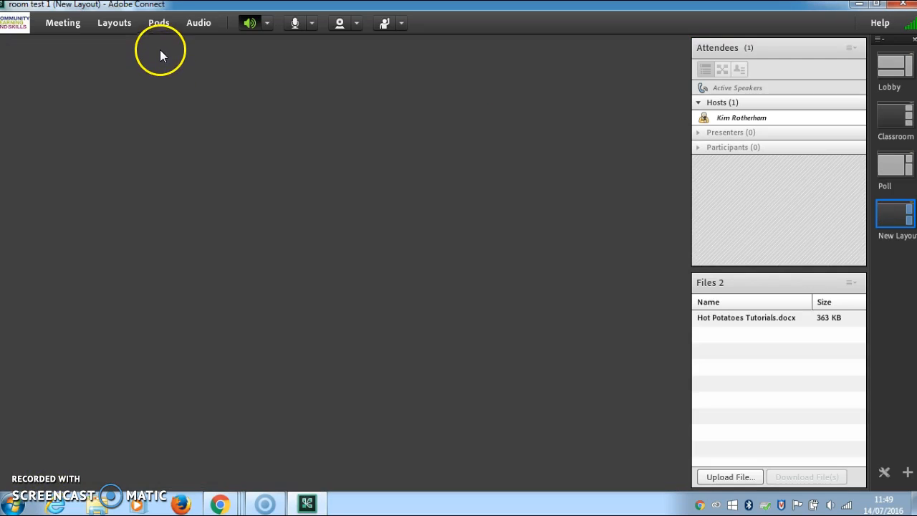
Open the pod management list and delete the Chat 4 pod.
{"action": "left_click", "coordinate": [158, 26]}
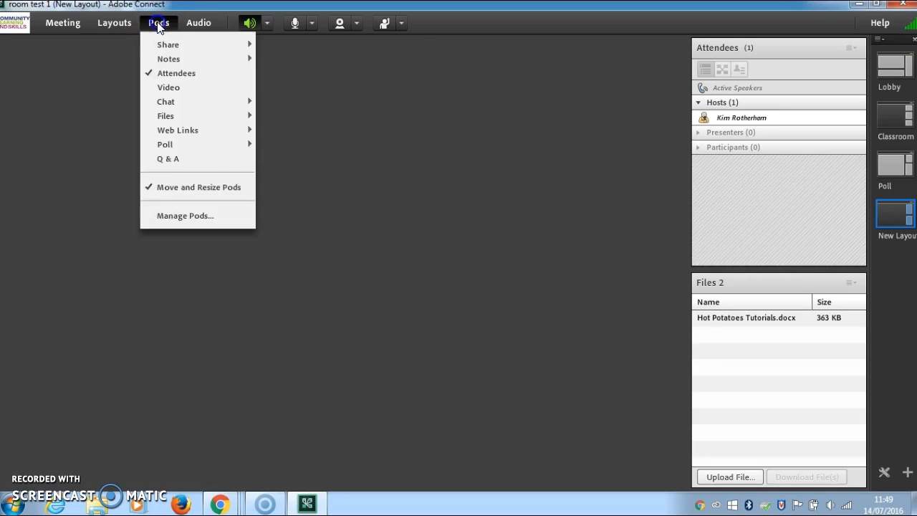
{"action": "left_click", "coordinate": [205, 221]}
{"action": "left_click", "coordinate": [586, 207]}
{"action": "left_click_drag", "start_coordinate": [589, 201], "coordinate": [590, 180]}
{"action": "left_click", "coordinate": [478, 224]}
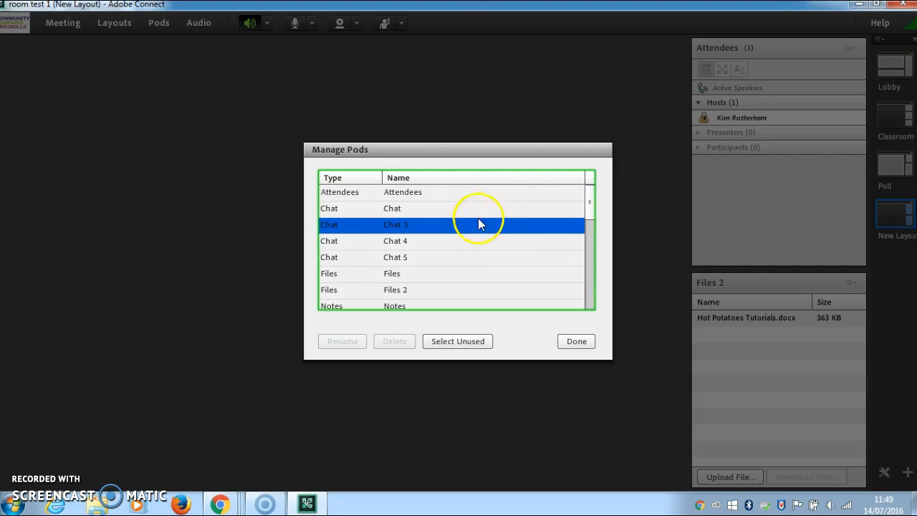
{"action": "left_click", "coordinate": [456, 242]}
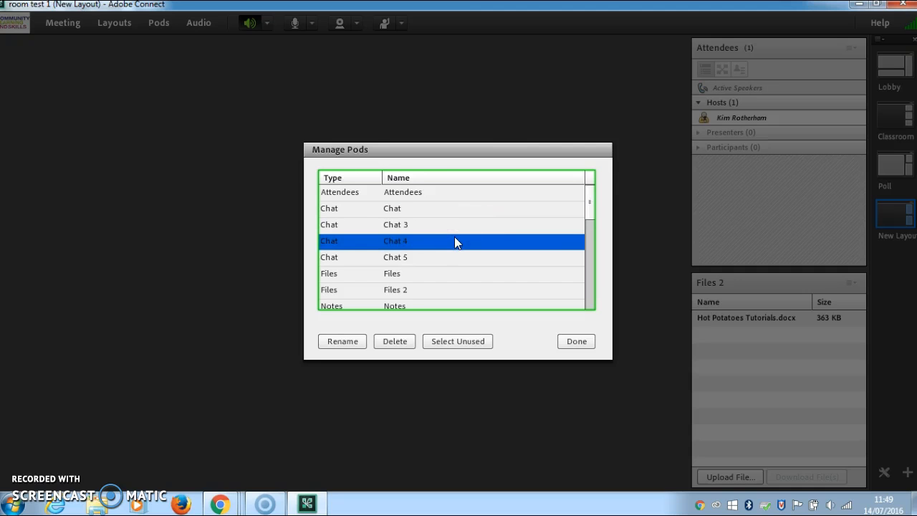
{"action": "left_click_drag", "start_coordinate": [588, 202], "coordinate": [588, 214]}
{"action": "left_click", "coordinate": [401, 341]}
Delete the Files 2 pod from the pod management list.
{"action": "left_click", "coordinate": [418, 209]}
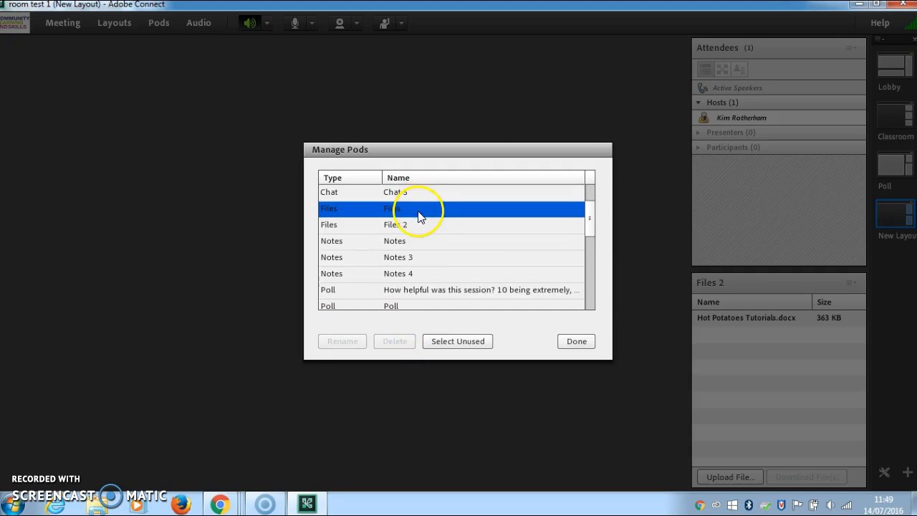
{"action": "left_click", "coordinate": [416, 225]}
{"action": "left_click", "coordinate": [393, 341]}
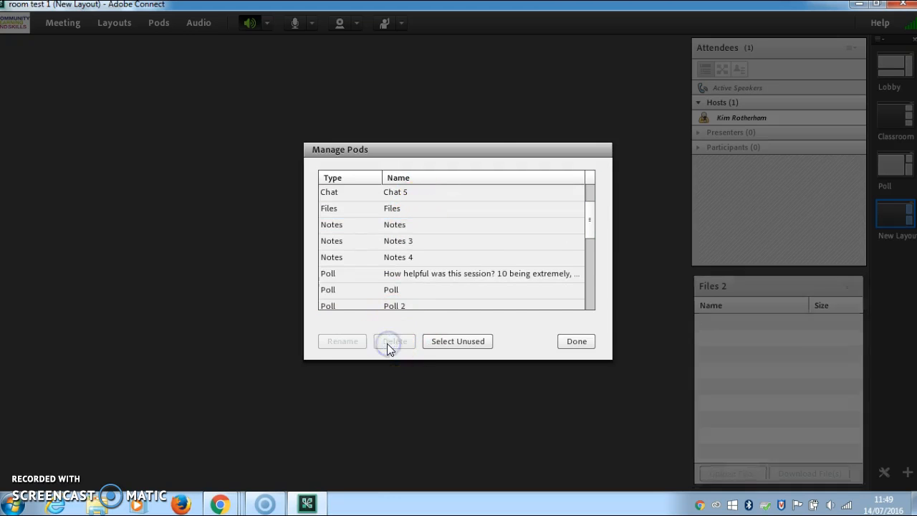
Open the name of the Notes 4 pod for editing in the pod management list.
{"action": "left_click", "coordinate": [402, 256]}
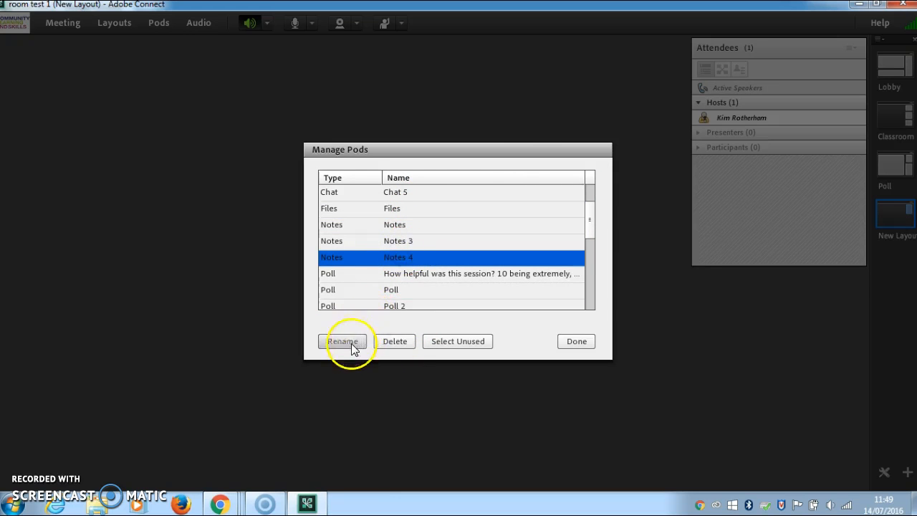
{"action": "left_click", "coordinate": [351, 341]}
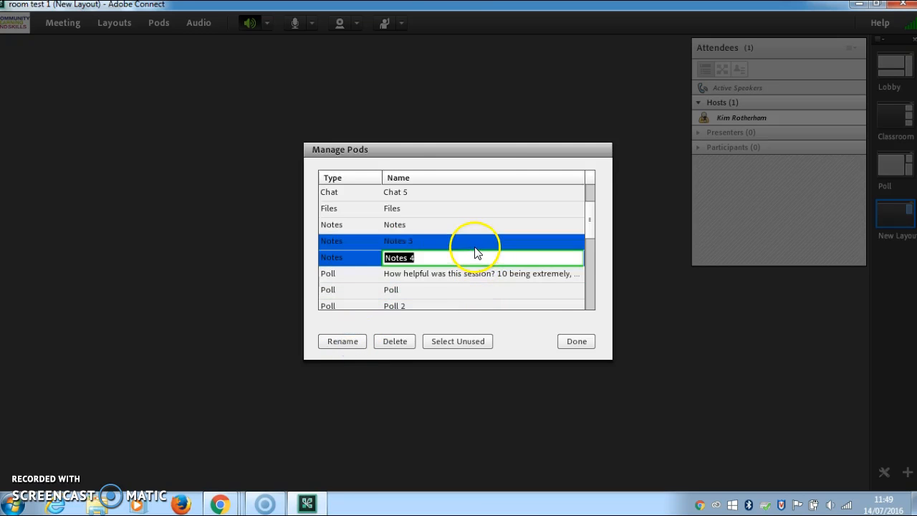
{"action": "key", "text": "Return"}
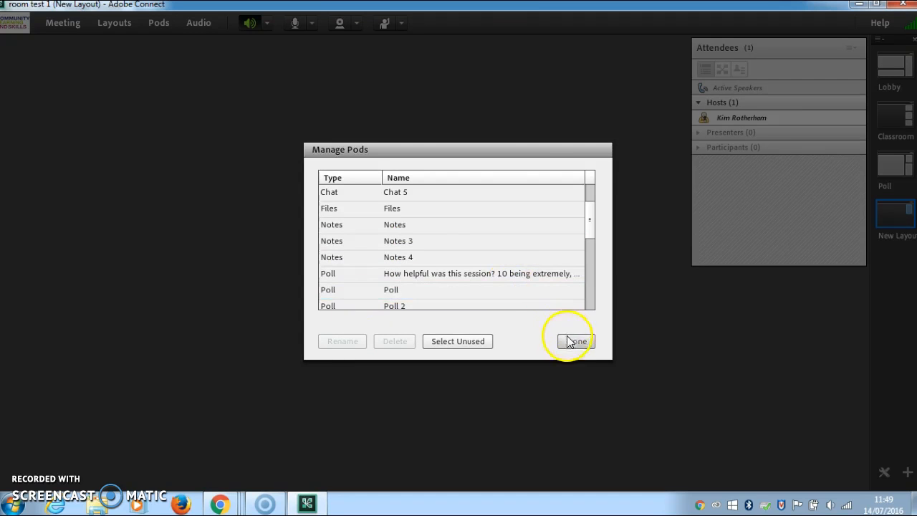